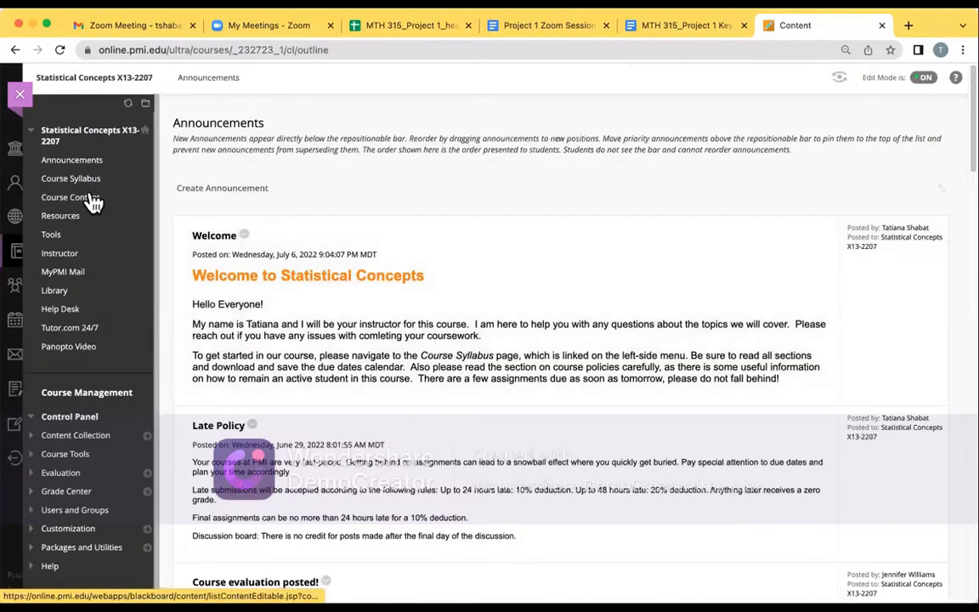
# Open Week 3 in the course content and find the Introduction to Project 1 item
pyautogui.click(93, 201)
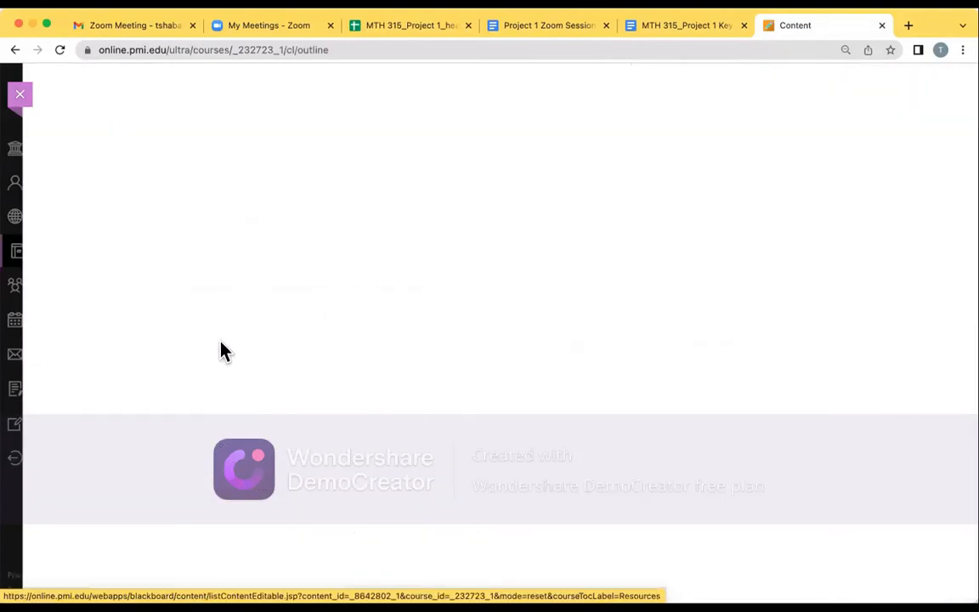
pyautogui.scroll(-5, 221, 343)
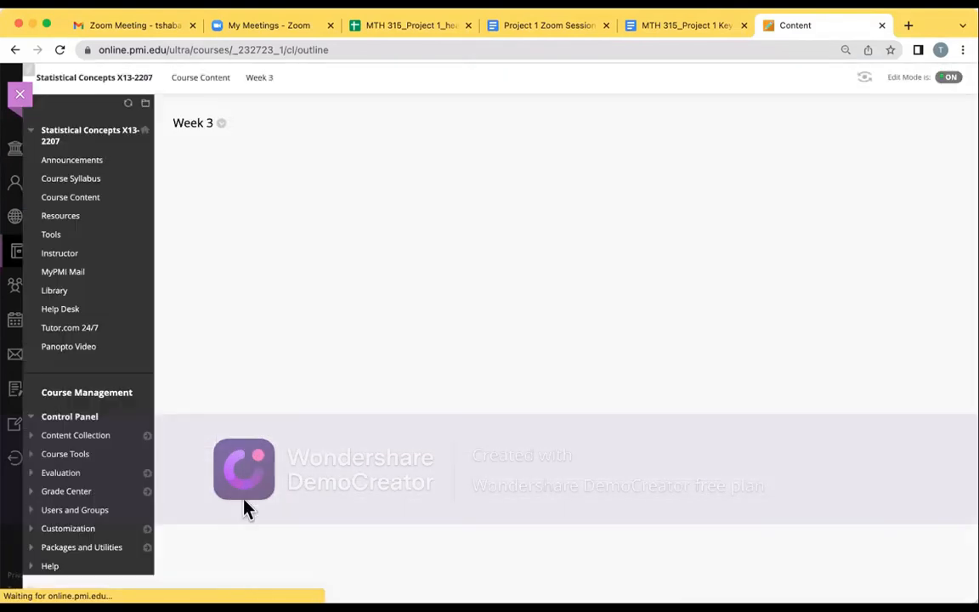
pyautogui.scroll(-4, 243, 507)
pyautogui.scroll(-4, 244, 505)
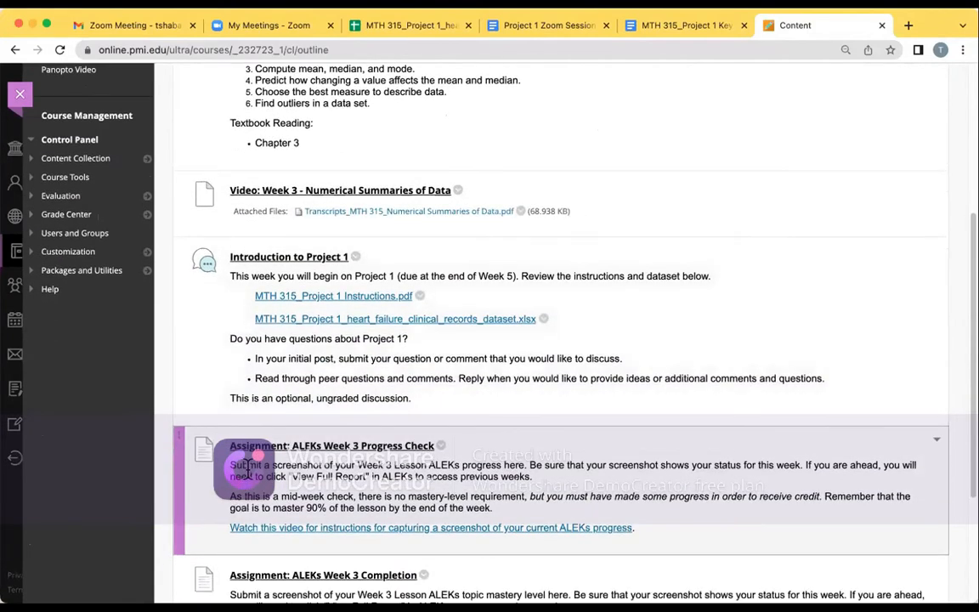
pyautogui.scroll(-1, 246, 466)
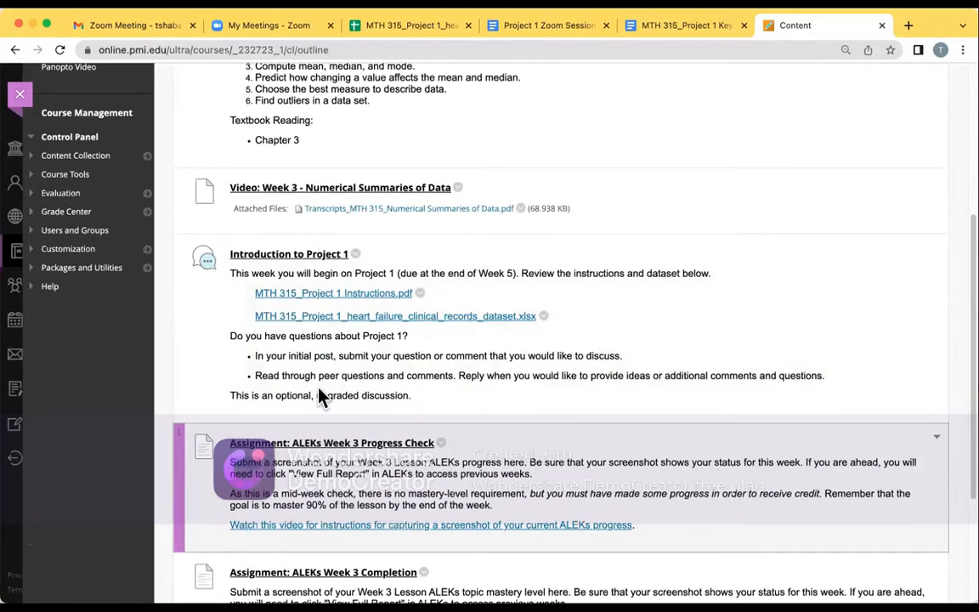
# Open the Project 1 Questions thread in the Introduction to Project 1 discussion and read through its posts
pyautogui.click(316, 259)
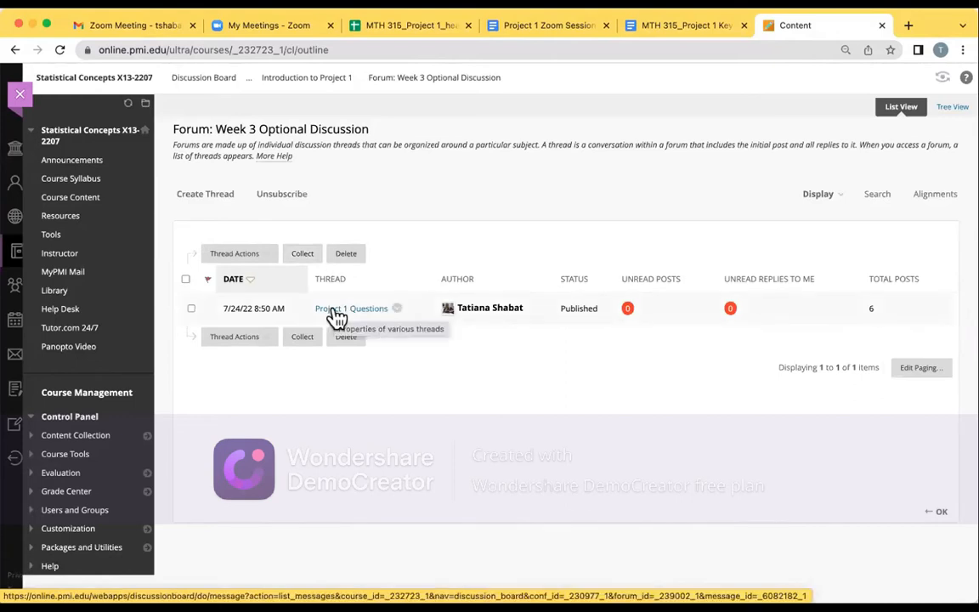
pyautogui.click(337, 311)
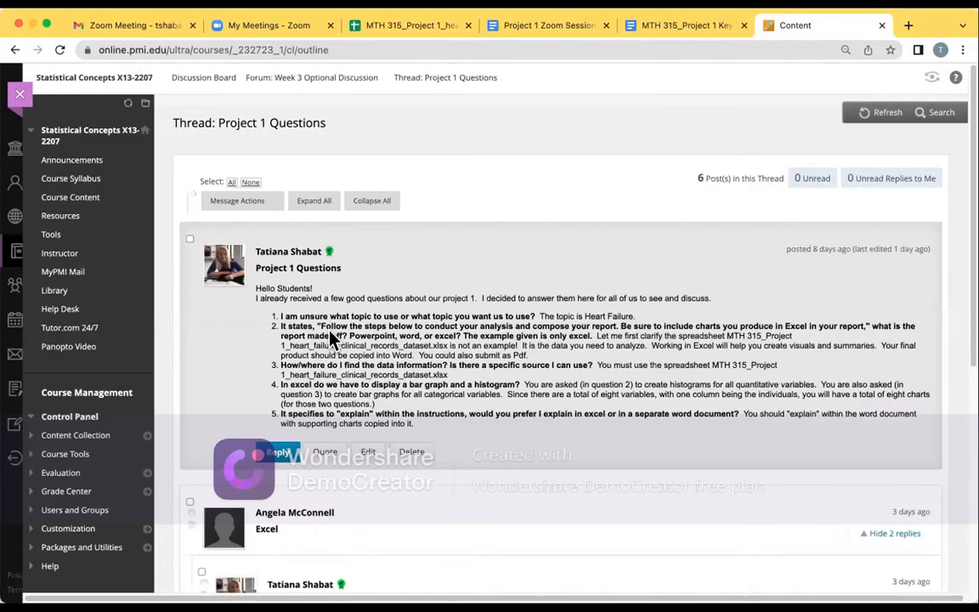
pyautogui.scroll(-3, 330, 338)
pyautogui.scroll(-5, 332, 340)
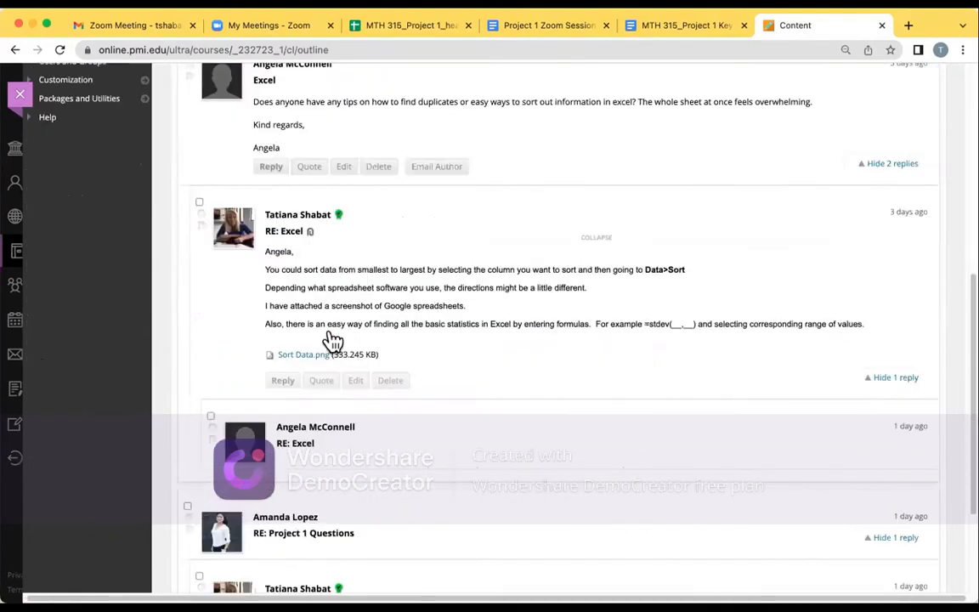
pyautogui.scroll(-2, 332, 341)
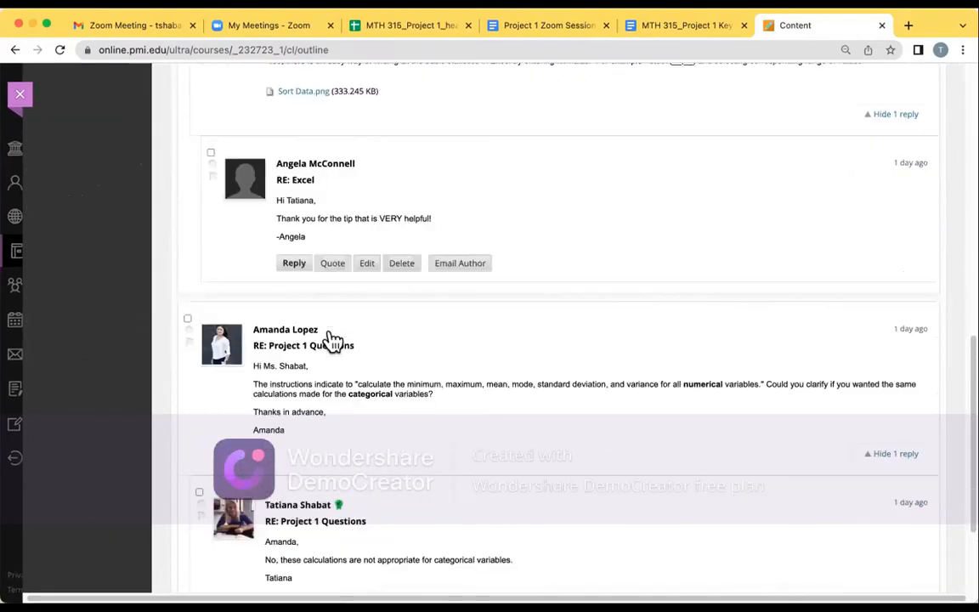
pyautogui.scroll(10, 331, 340)
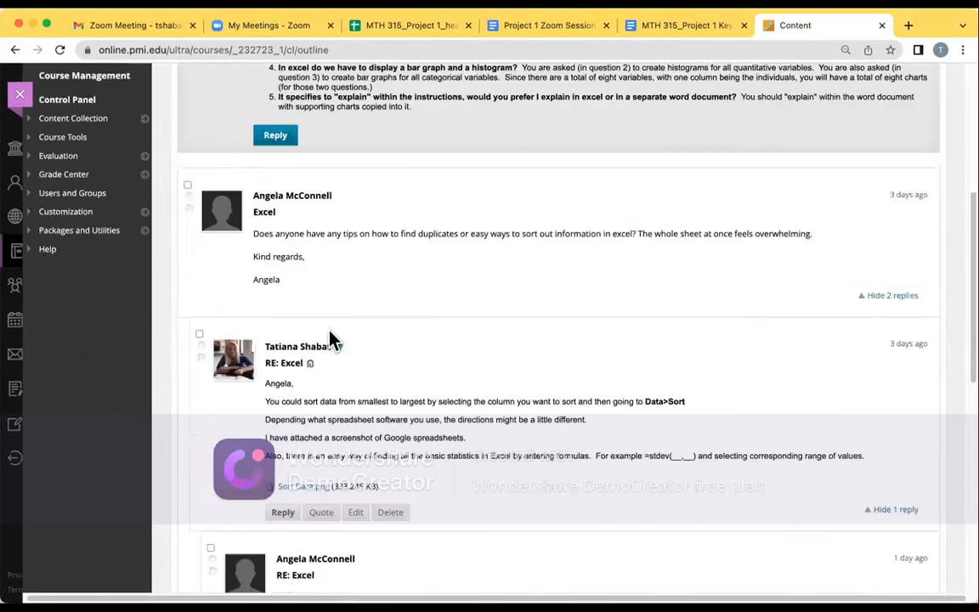
pyautogui.scroll(3, 330, 330)
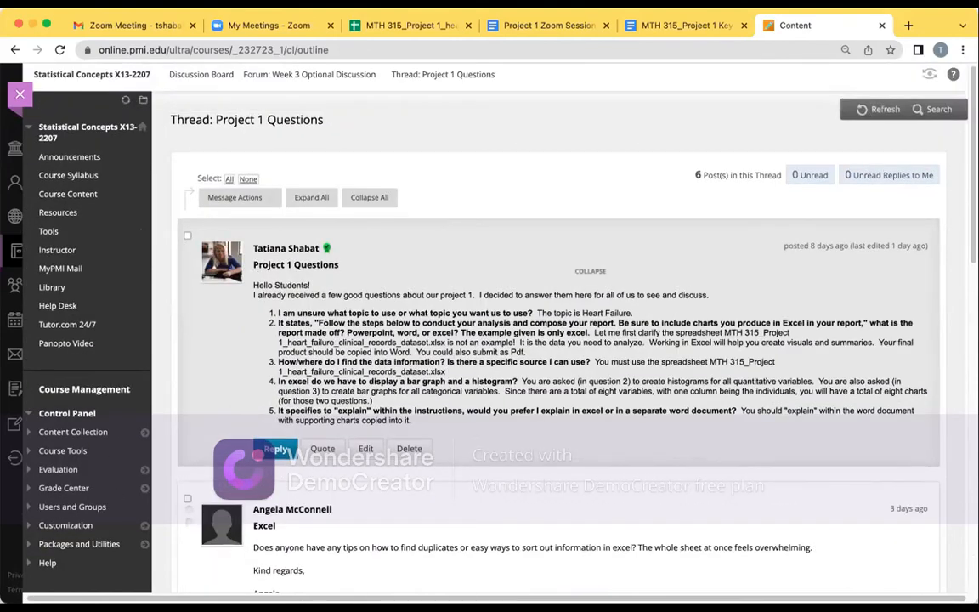
# Return to the Week 3 content, open MTH 315_Project 1 Instructions.pdf and read its directions
pyautogui.click(14, 51)
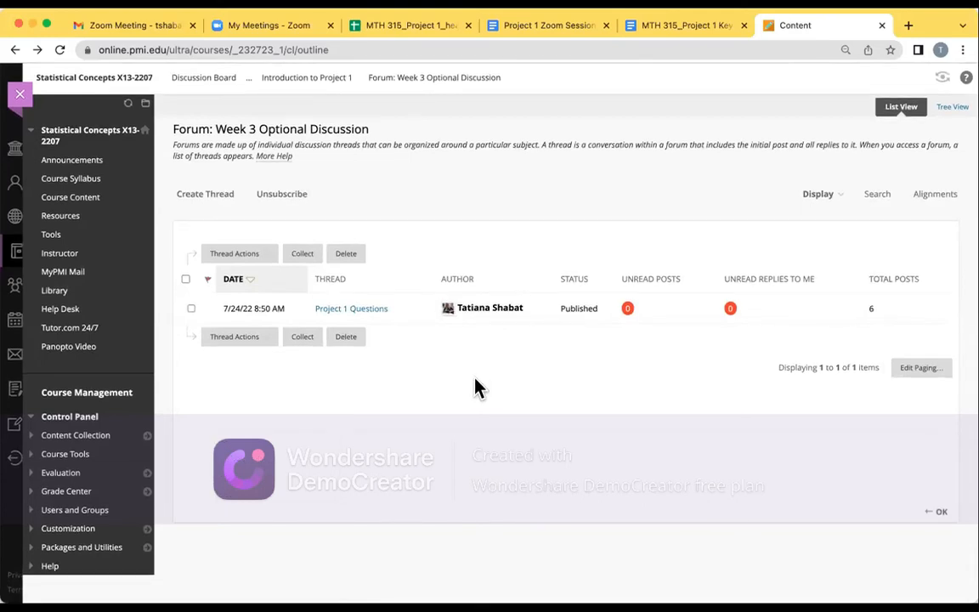
pyautogui.click(14, 50)
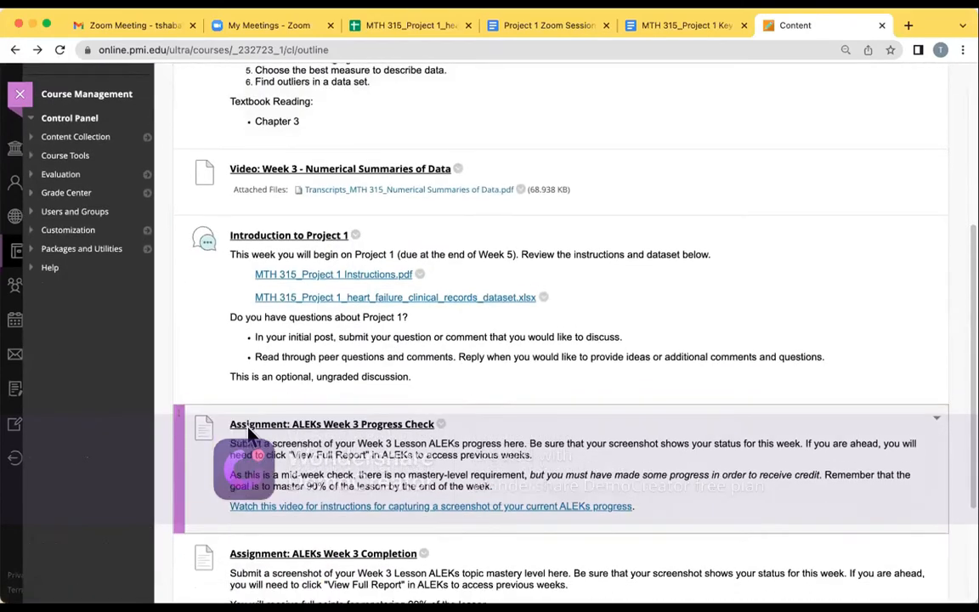
pyautogui.scroll(-1, 247, 408)
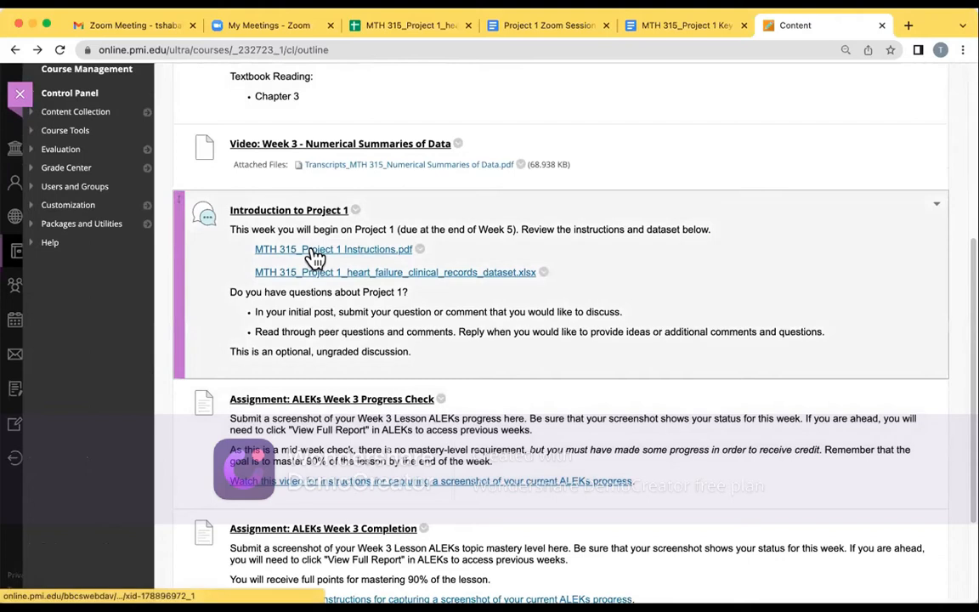
pyautogui.click(314, 253)
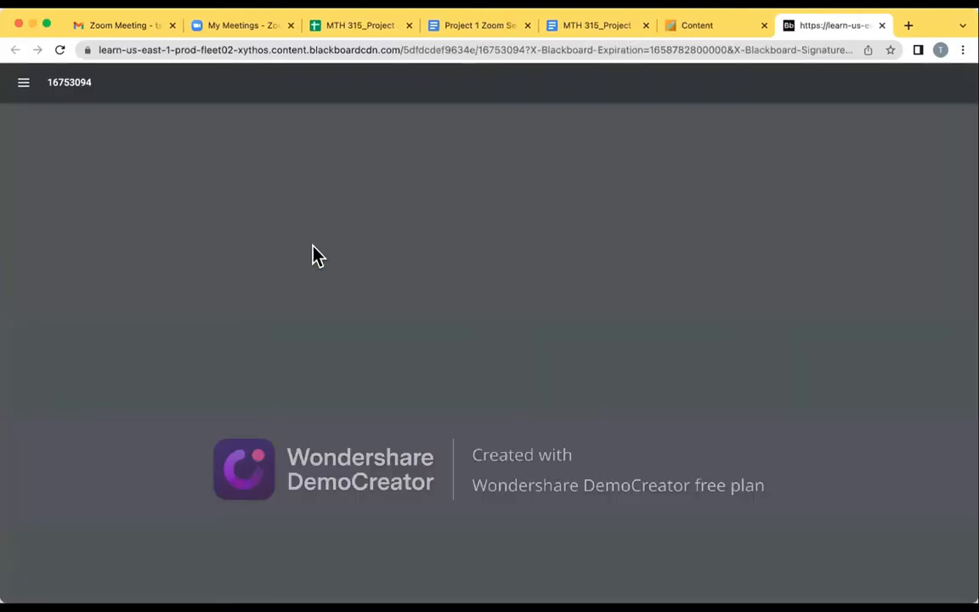
pyautogui.scroll(-3, 314, 252)
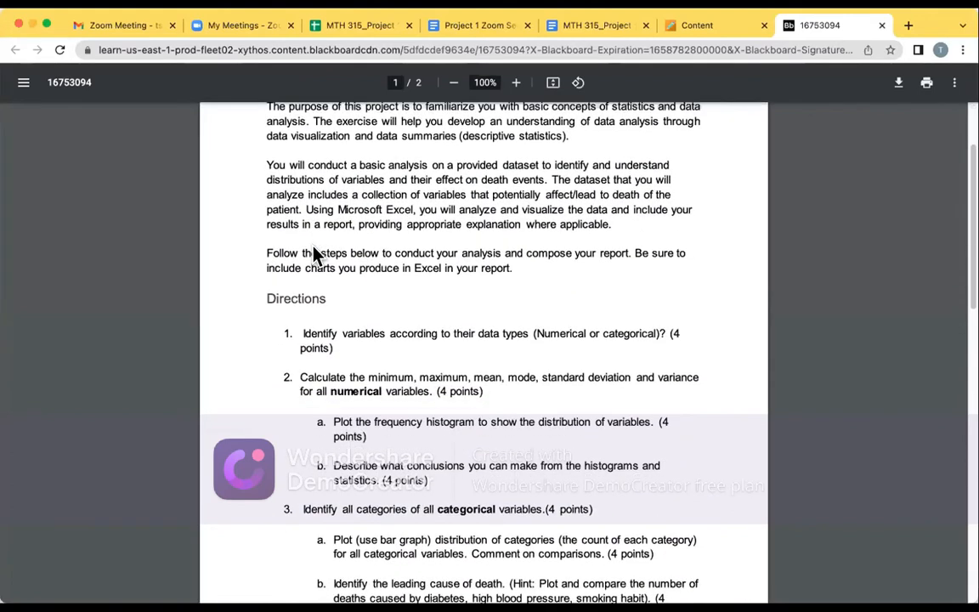
pyautogui.scroll(-1, 315, 255)
pyautogui.scroll(-1, 314, 255)
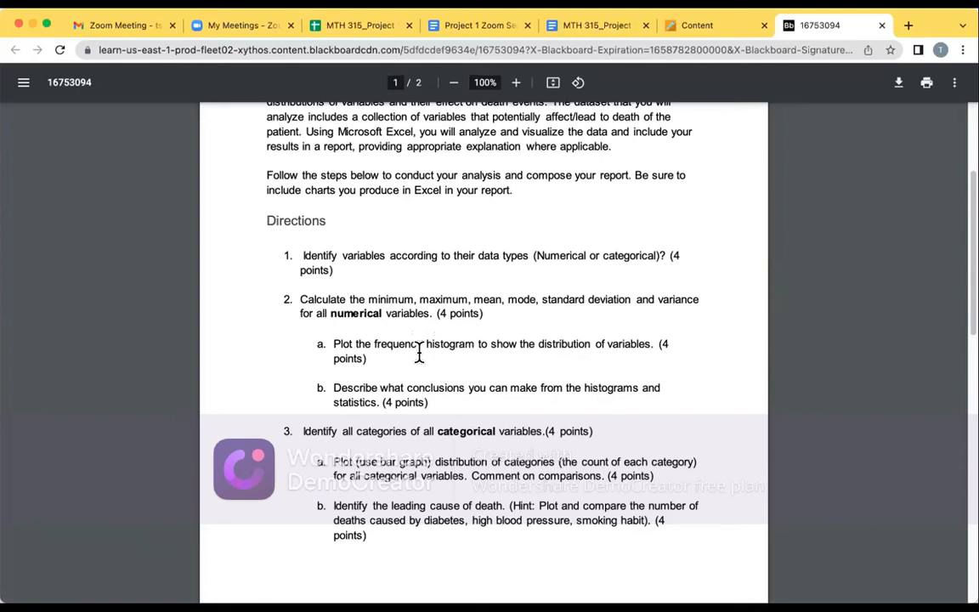
# Switch to the heart failure clinical records spreadsheet in Google Sheets and examine its variable columns through the last patient record
pyautogui.click(364, 25)
pyautogui.scroll(-1, 297, 403)
pyautogui.scroll(1, 297, 404)
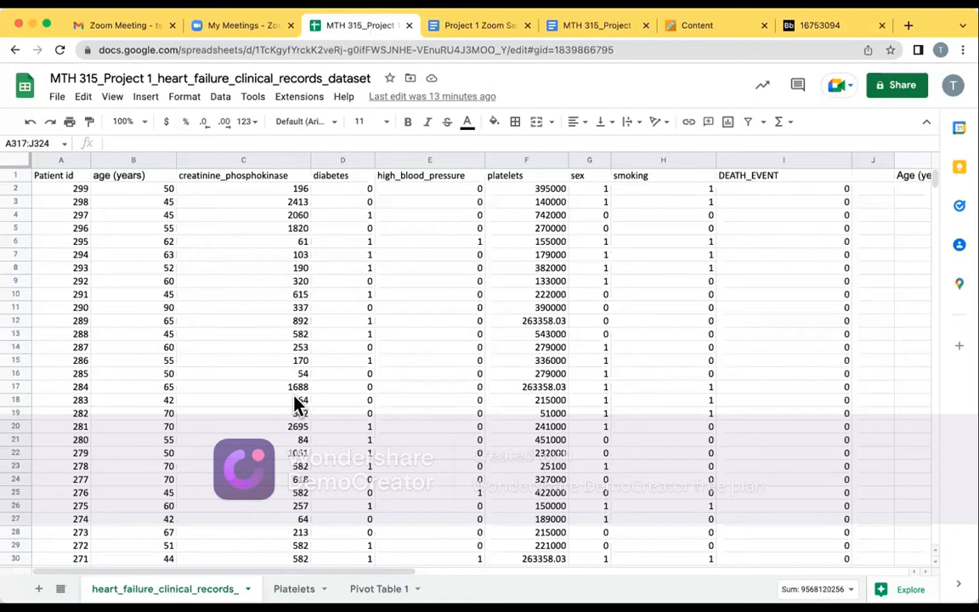
pyautogui.scroll(-5, 297, 400)
pyautogui.scroll(5, 297, 402)
pyautogui.scroll(-15, 297, 403)
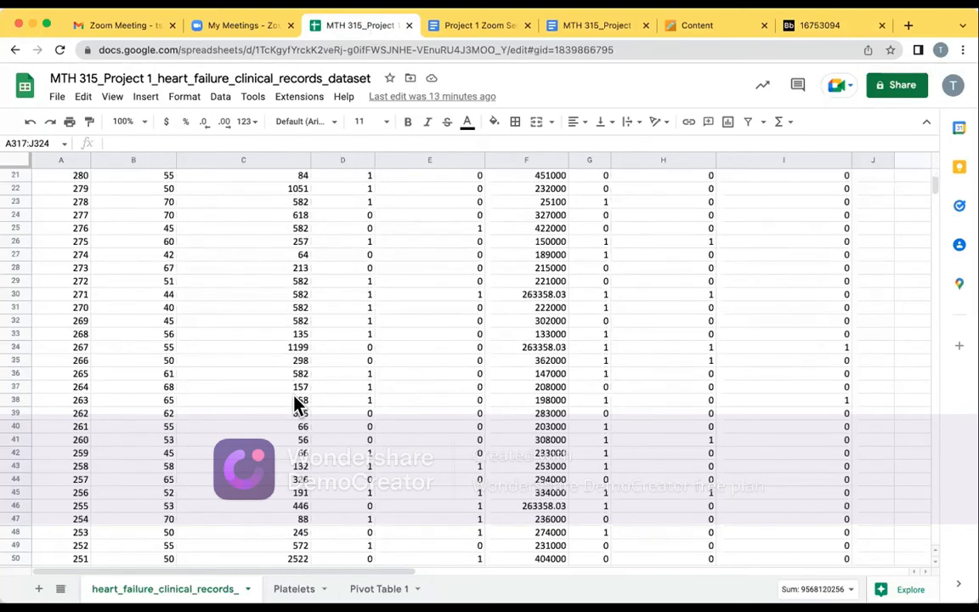
pyautogui.scroll(-2, 296, 403)
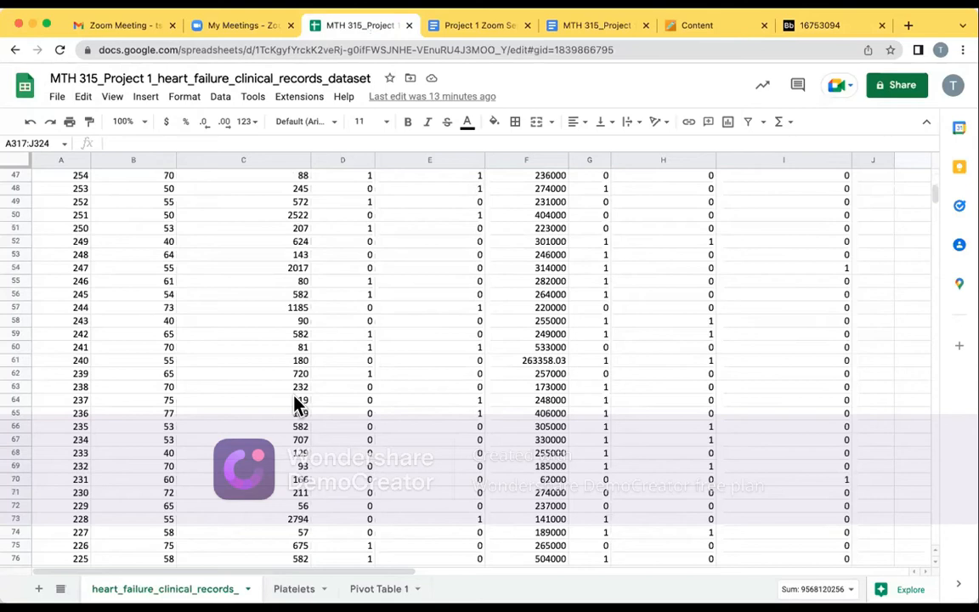
pyautogui.scroll(-15, 296, 402)
pyautogui.scroll(-20, 296, 402)
pyautogui.scroll(-20, 297, 402)
pyautogui.scroll(20, 297, 403)
pyautogui.scroll(-11, 296, 403)
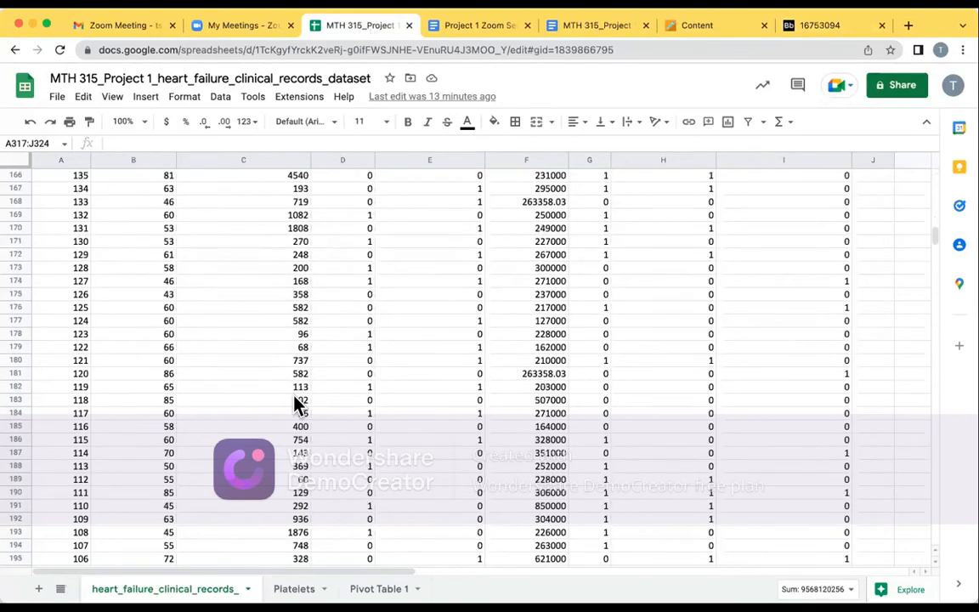
pyautogui.scroll(-20, 297, 403)
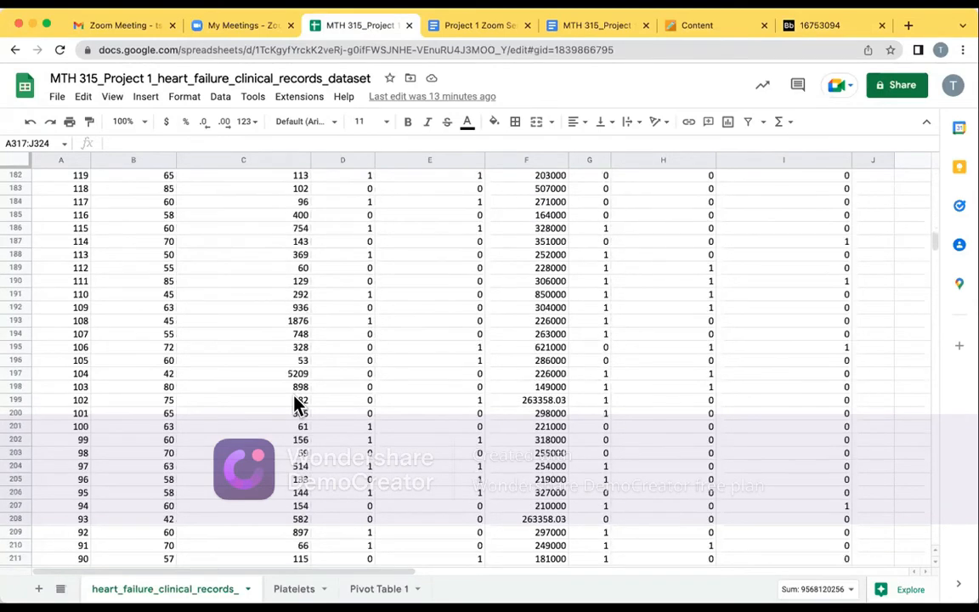
pyautogui.scroll(-20, 297, 402)
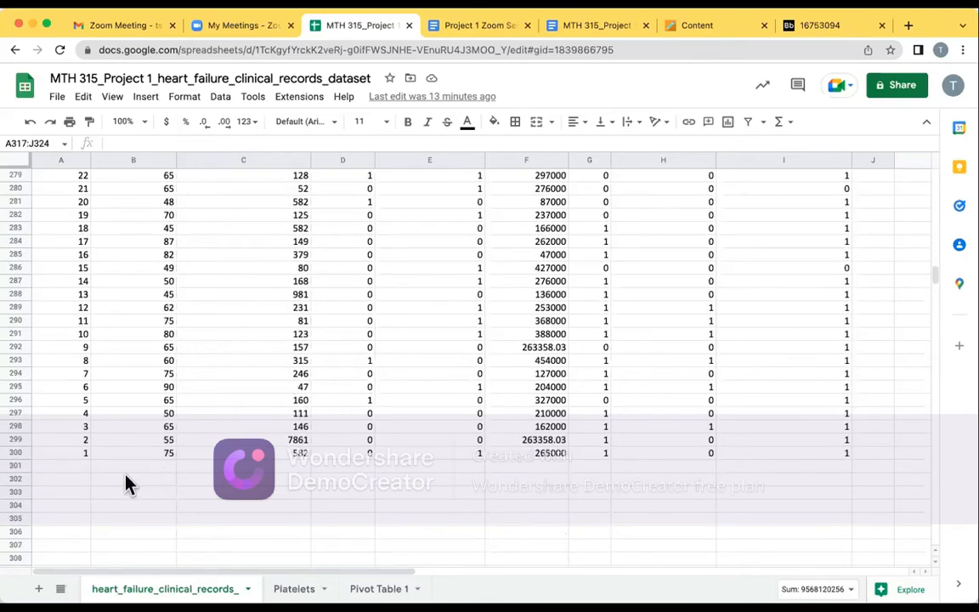
pyautogui.scroll(20, 124, 488)
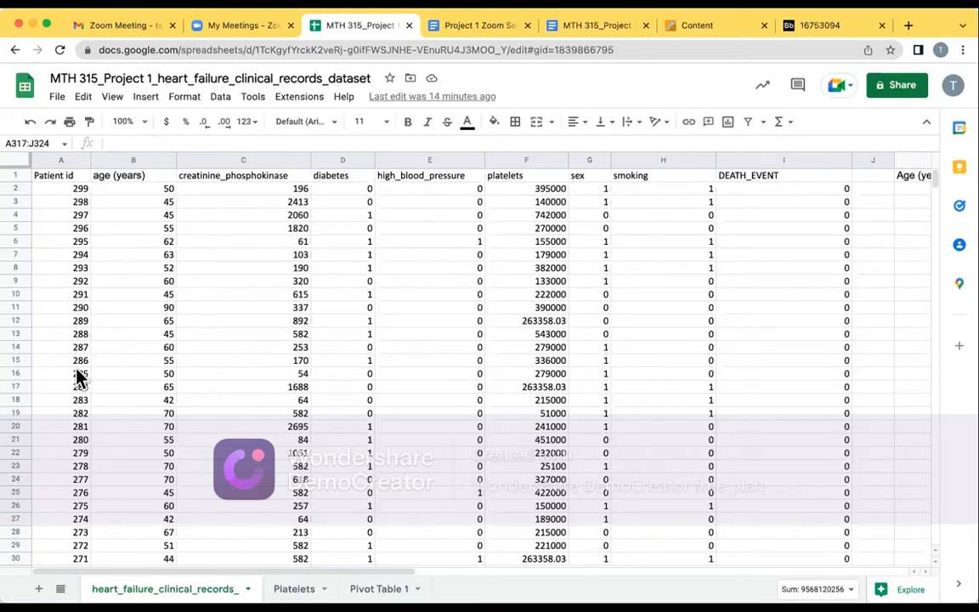
# Select the empty cell B302 below the last entry of the age column
pyautogui.scroll(-1, 76, 368)
pyautogui.scroll(1, 76, 368)
pyautogui.scroll(-1, 136, 349)
pyautogui.scroll(-20, 134, 341)
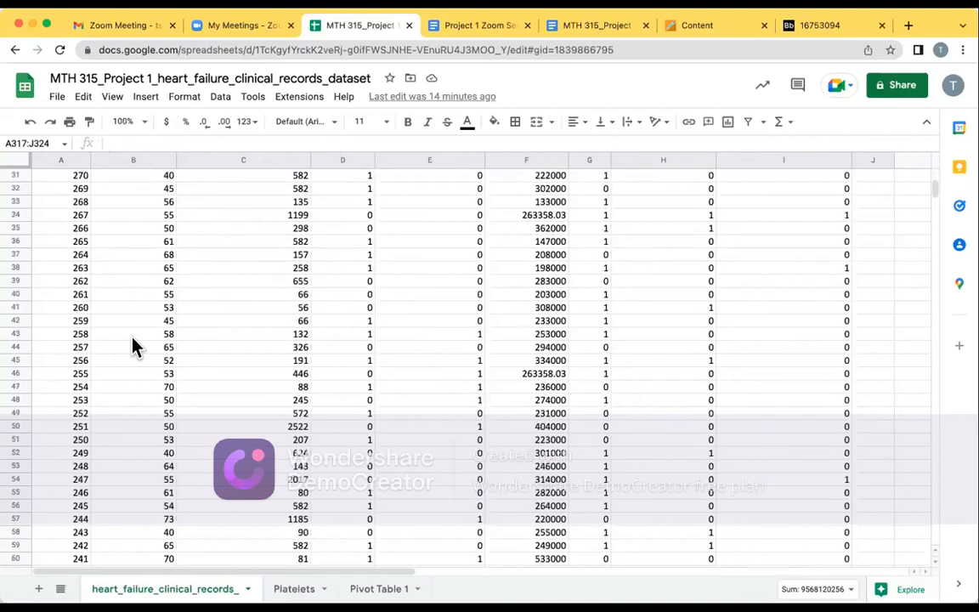
pyautogui.scroll(-20, 134, 346)
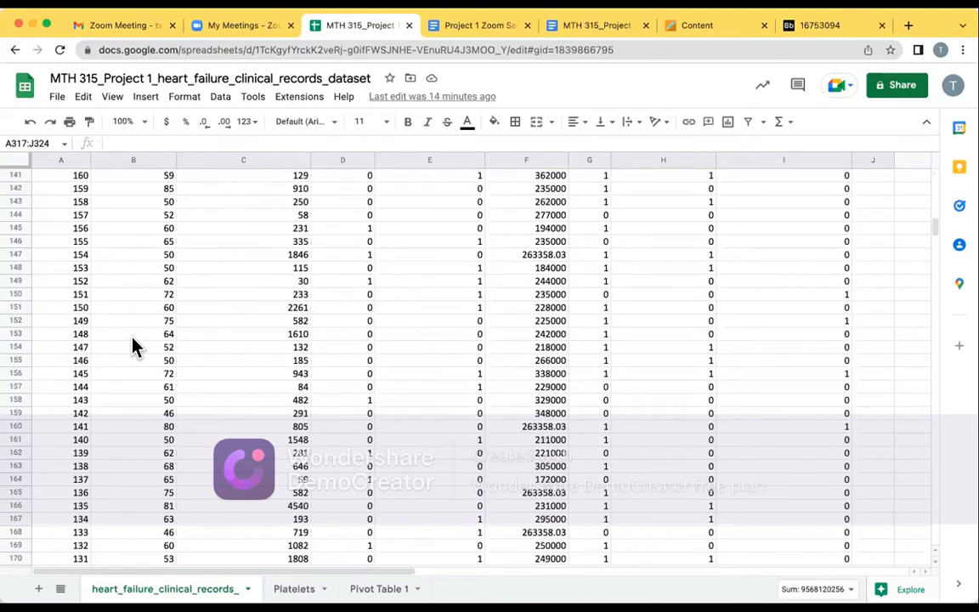
pyautogui.scroll(-15, 136, 347)
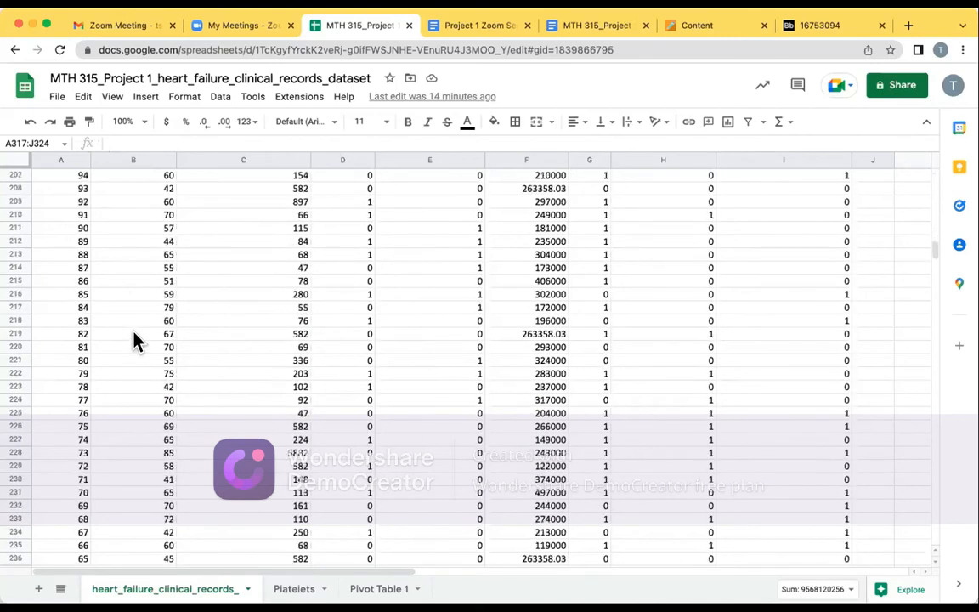
pyautogui.scroll(-20, 136, 338)
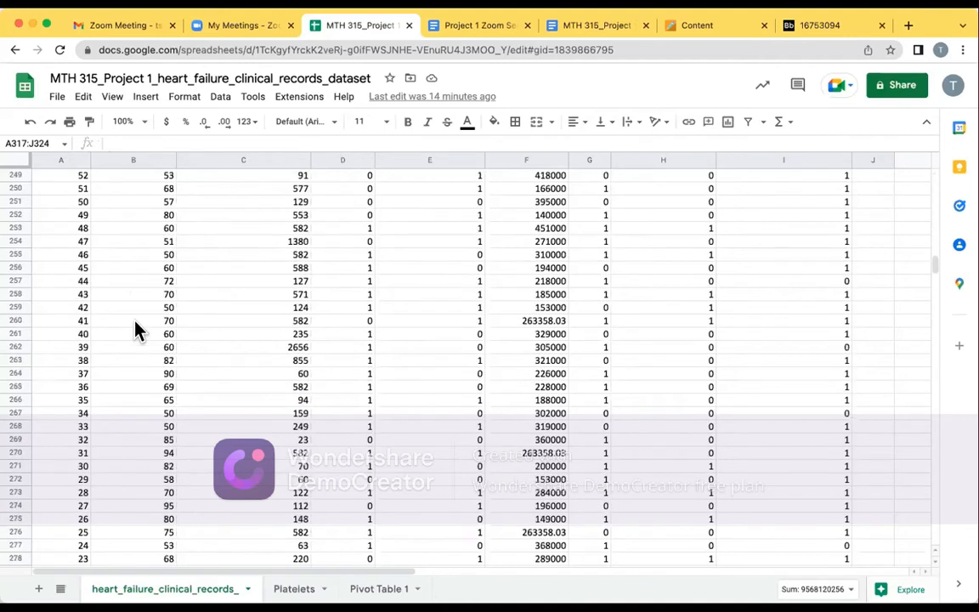
pyautogui.scroll(-1, 135, 323)
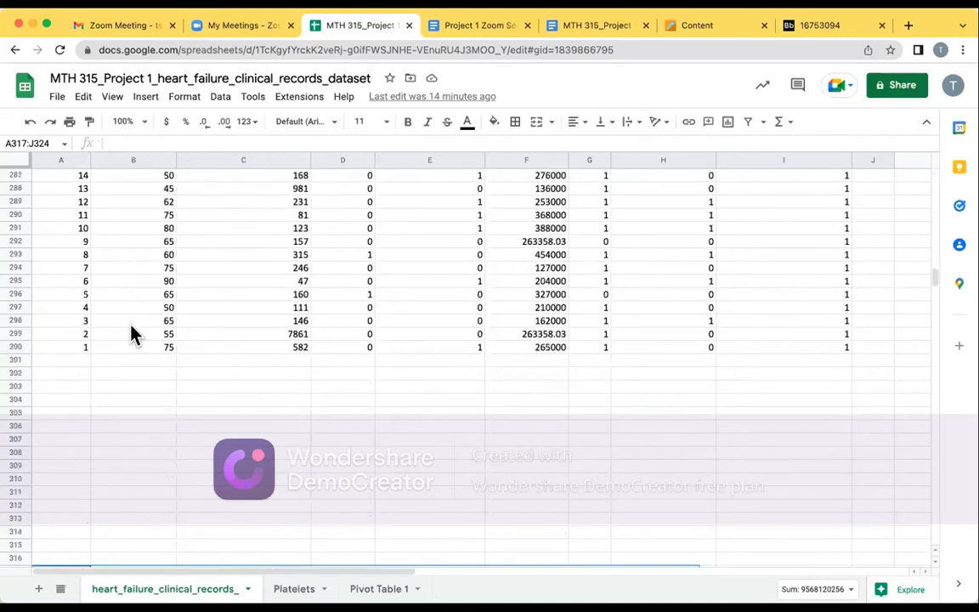
pyautogui.click(128, 374)
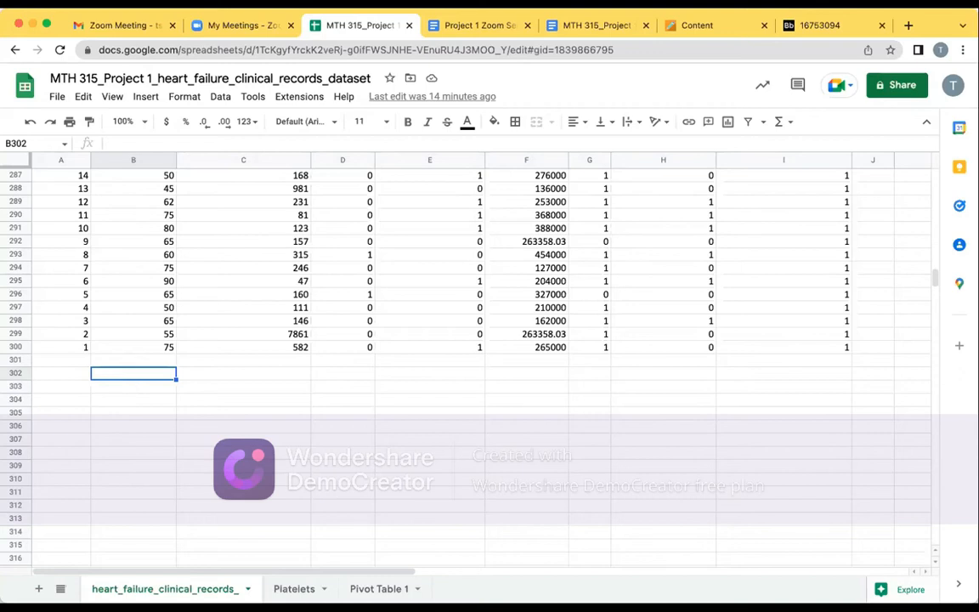
pyautogui.write('=')
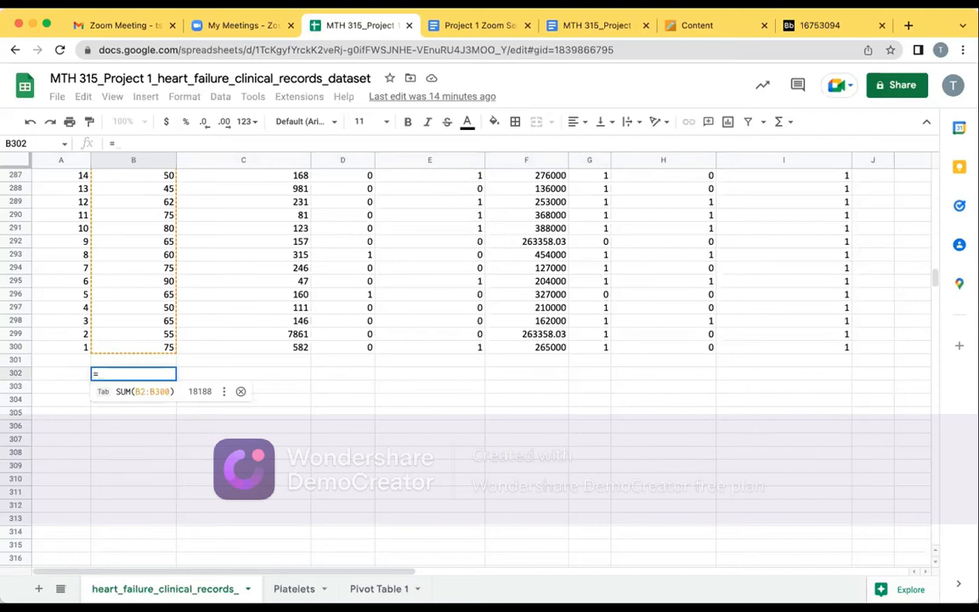
pyautogui.write('min')
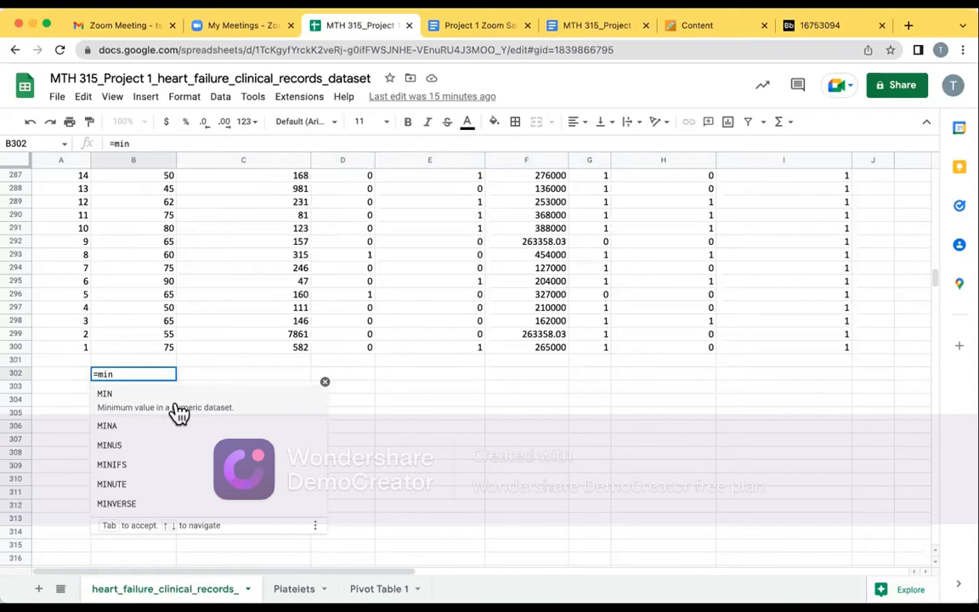
pyautogui.press('BackSpace')
pyautogui.press('BackSpace')
pyautogui.press('BackSpace')
pyautogui.press('Escape')
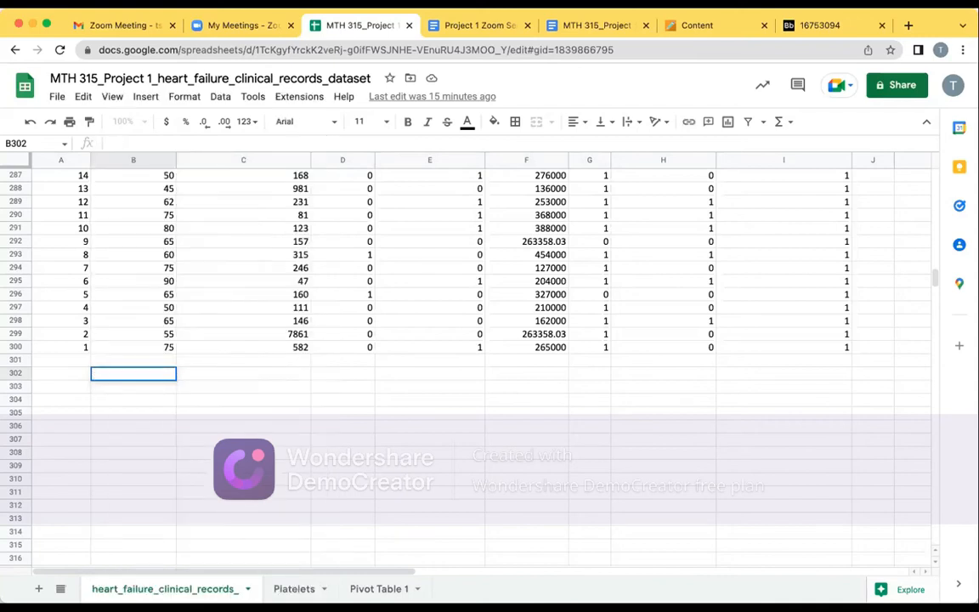
# Calculate the minimum age in cell B302 with the MIN function over the range B2:B300
pyautogui.write('=')
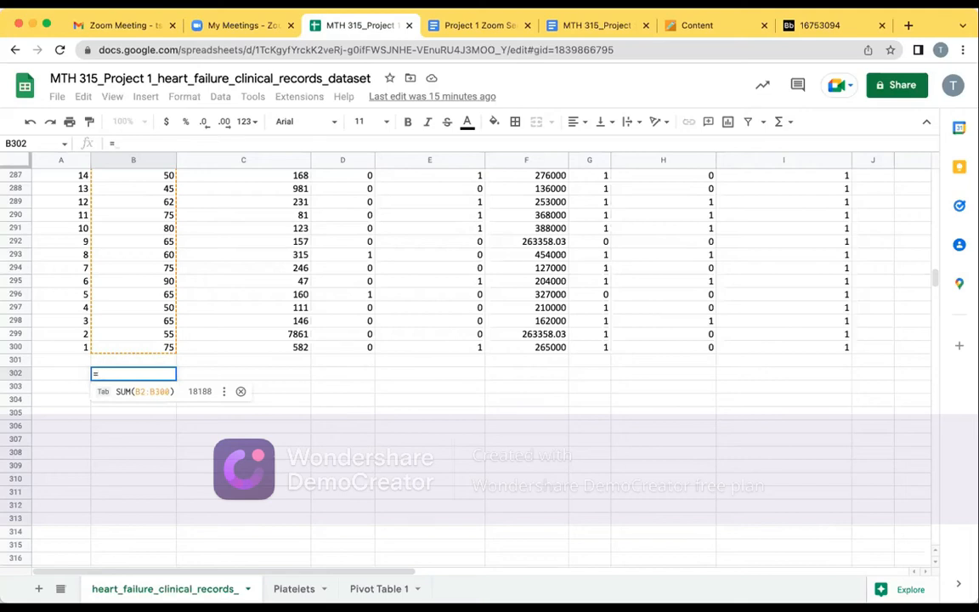
pyautogui.write('min')
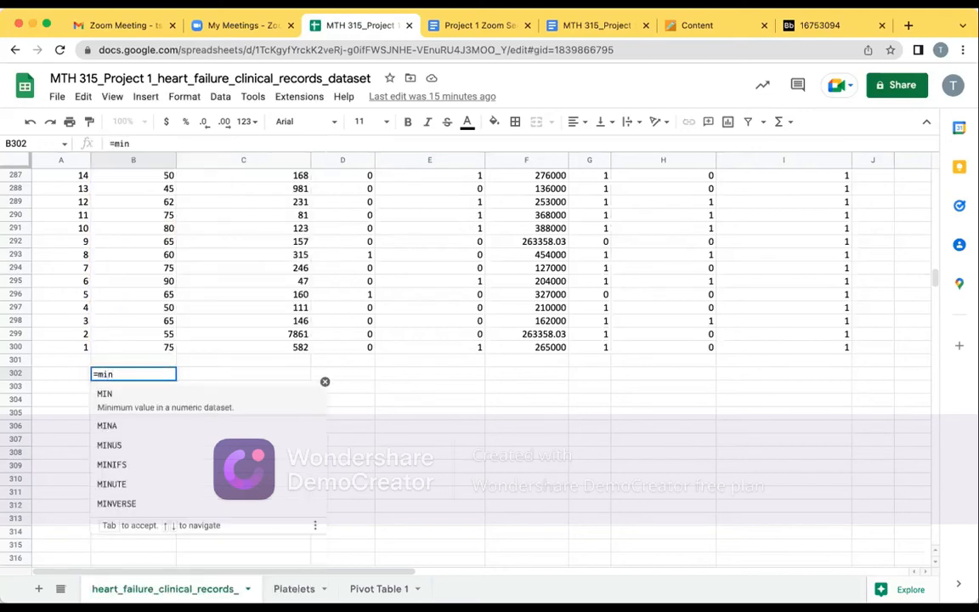
pyautogui.write('(')
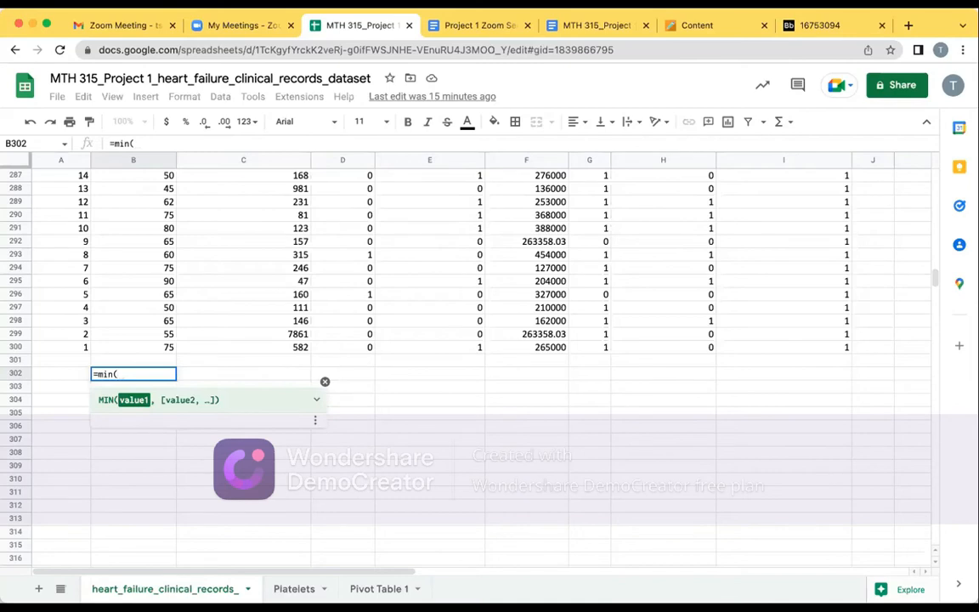
pyautogui.moveTo(152, 349); pyautogui.dragTo(138, 190)
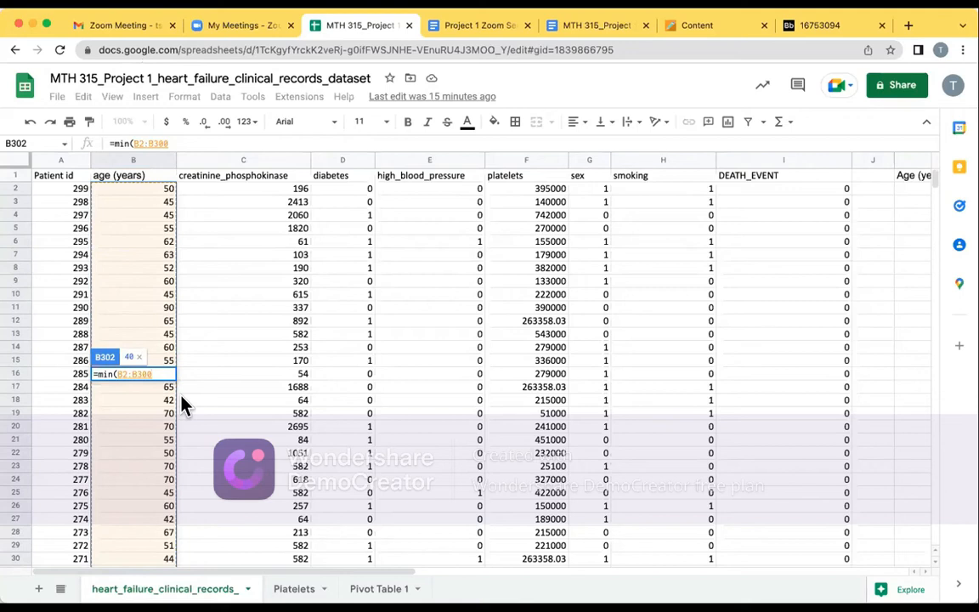
pyautogui.press('Return')
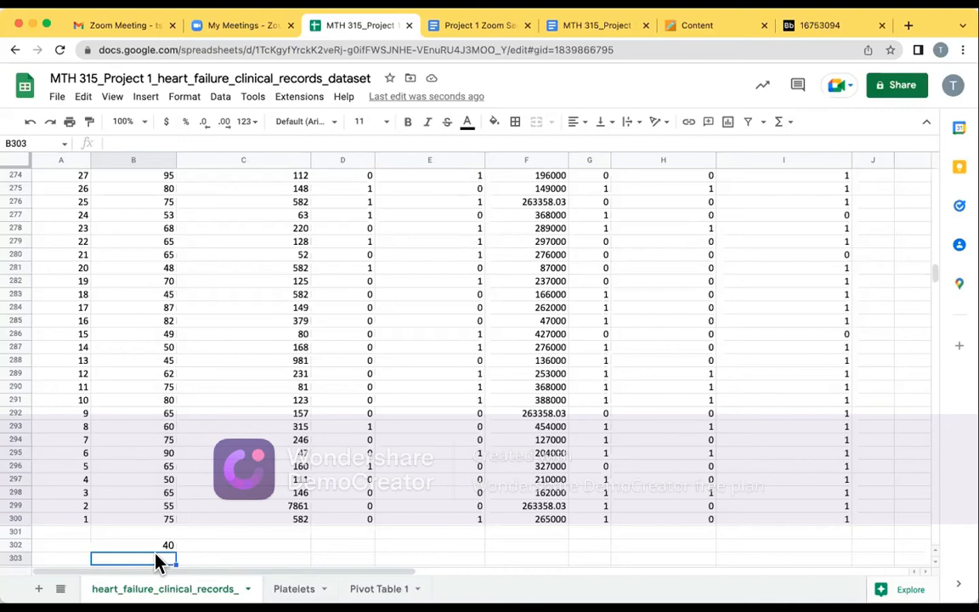
# Calculate the maximum age in cell B303 with the MAX function over the range B2:B300
pyautogui.write('=')
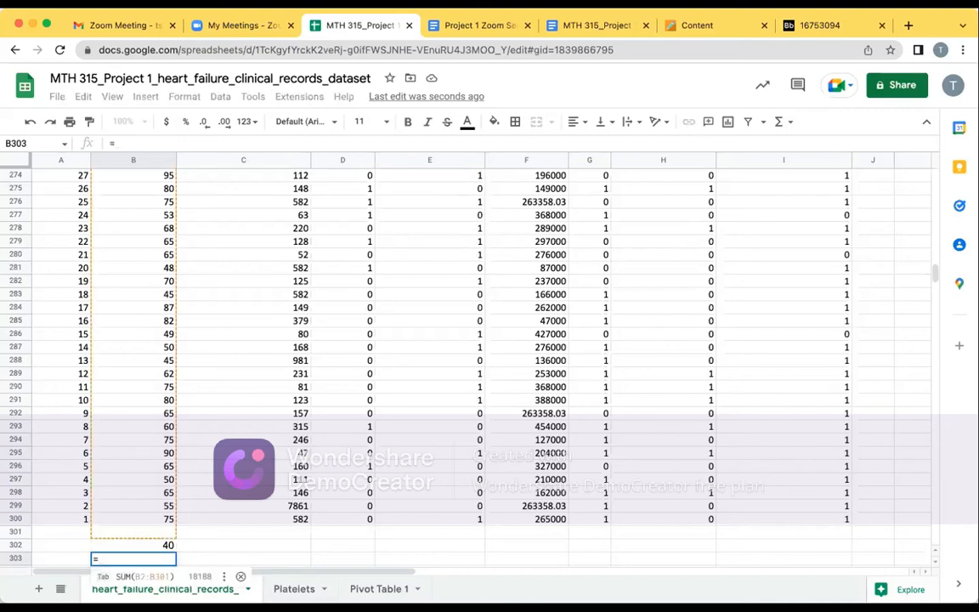
pyautogui.write('ma')
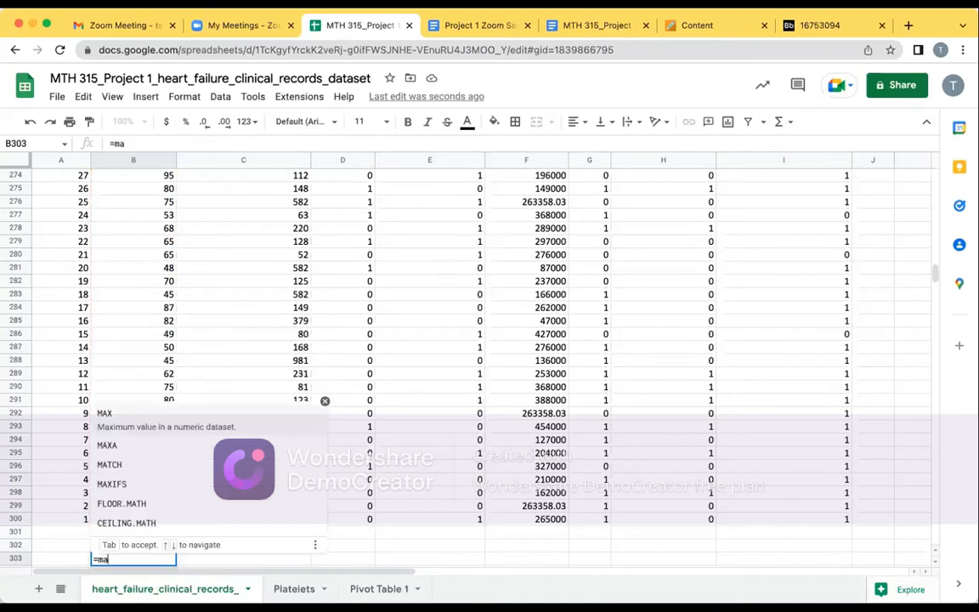
pyautogui.write('x')
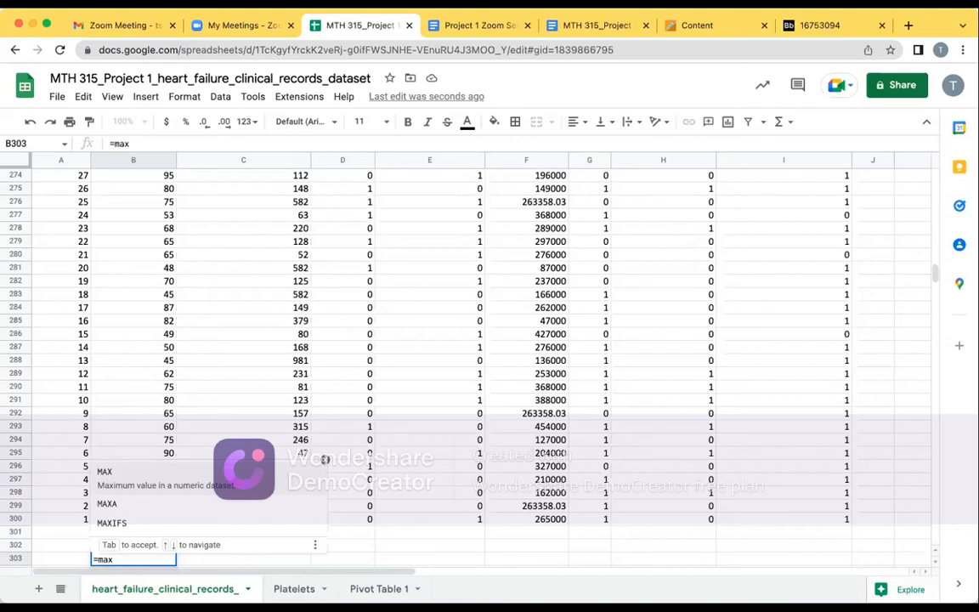
pyautogui.write('(')
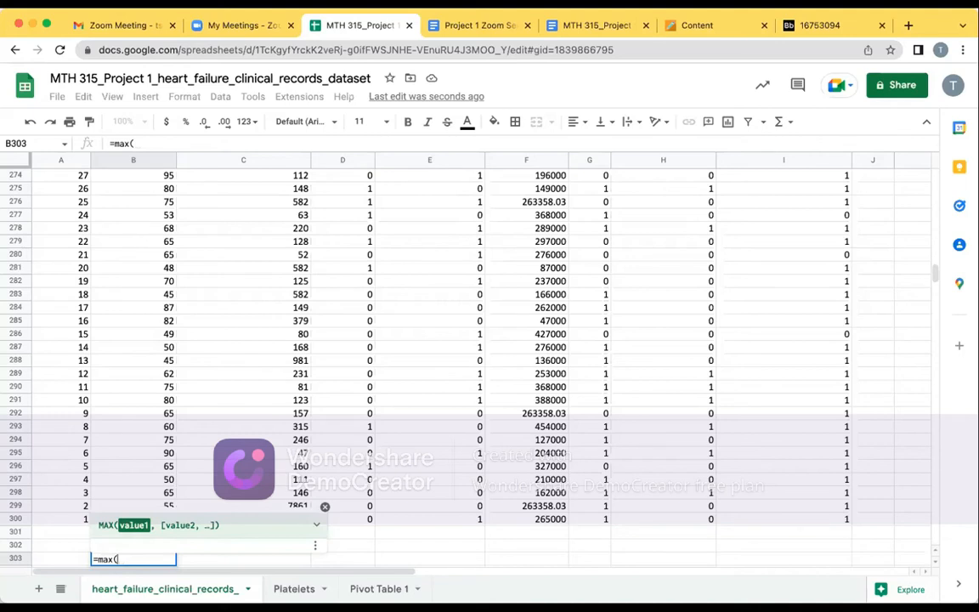
pyautogui.write('b2')
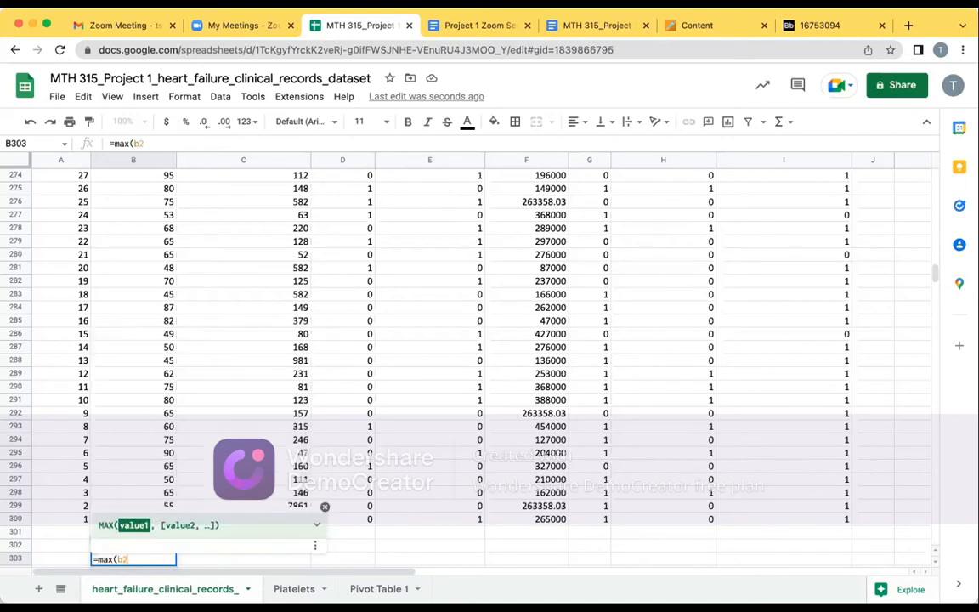
pyautogui.write(':b')
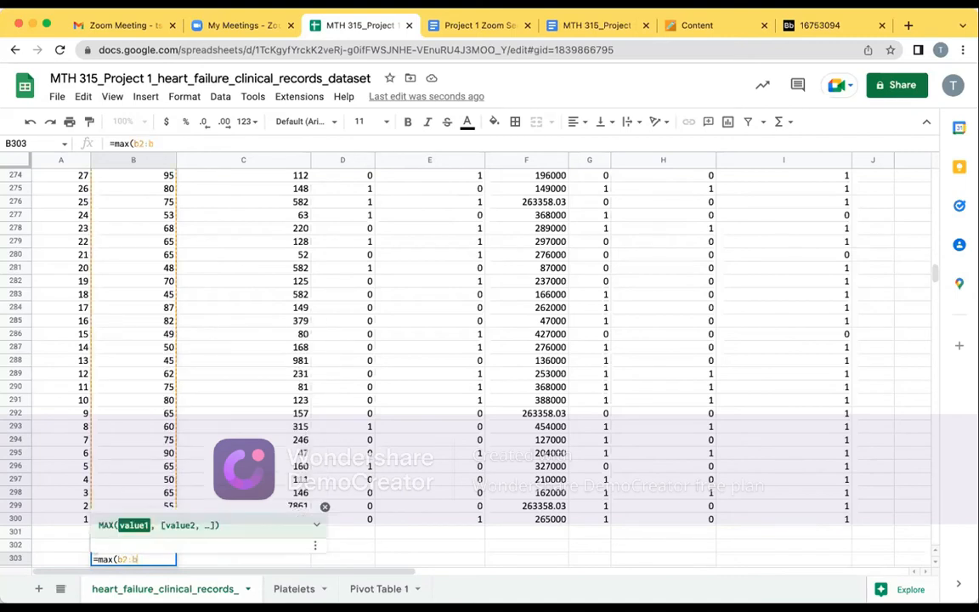
pyautogui.write('300')
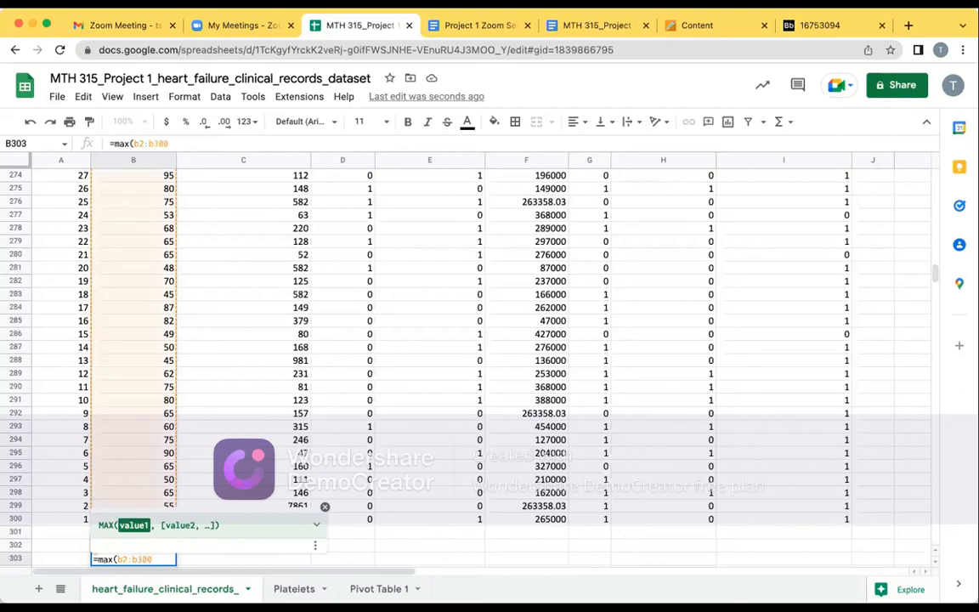
pyautogui.press('Return')
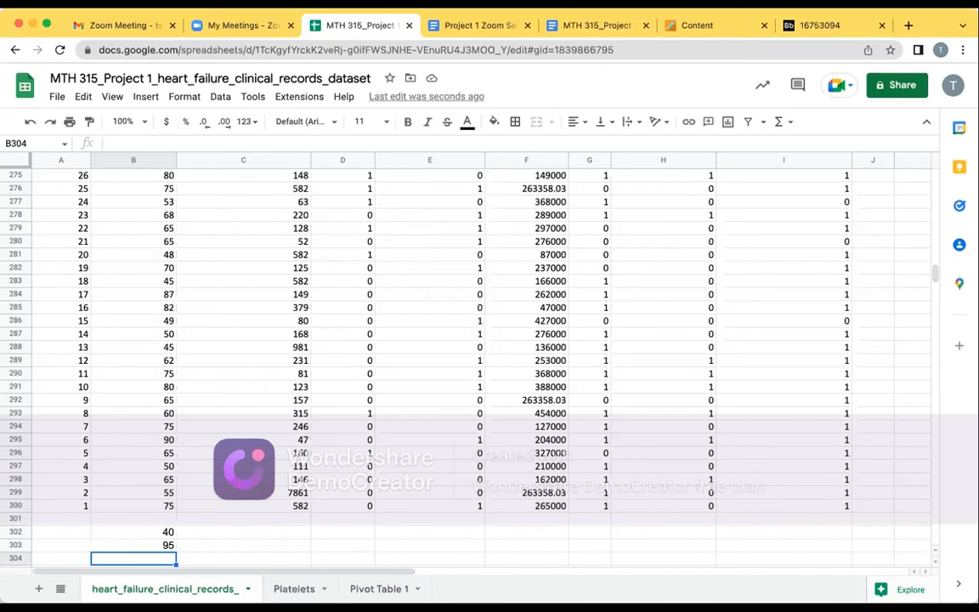
# Calculate the mean age in cell B304 with the AVERAGE function over the range B2:B300
pyautogui.write('=')
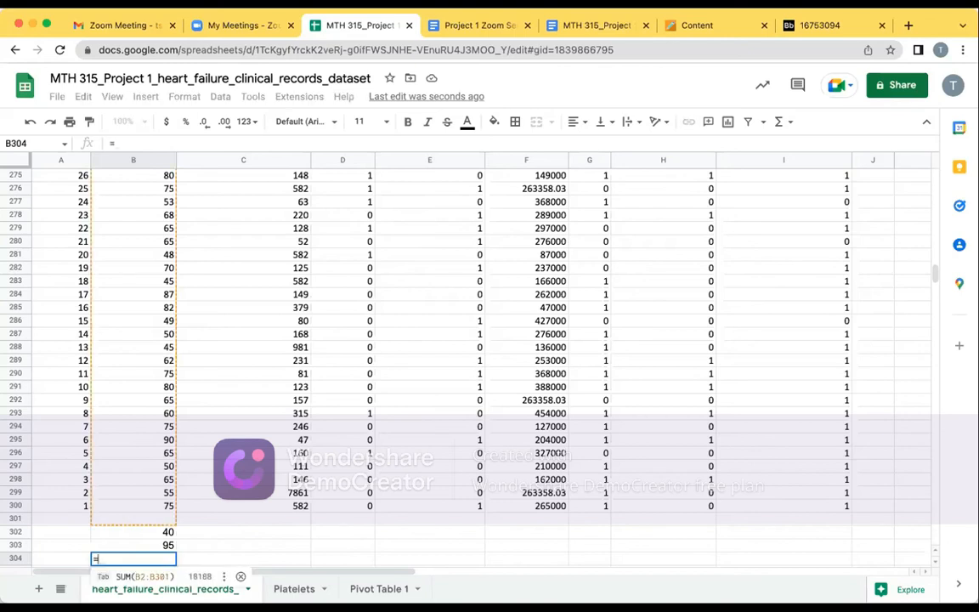
pyautogui.write('mean')
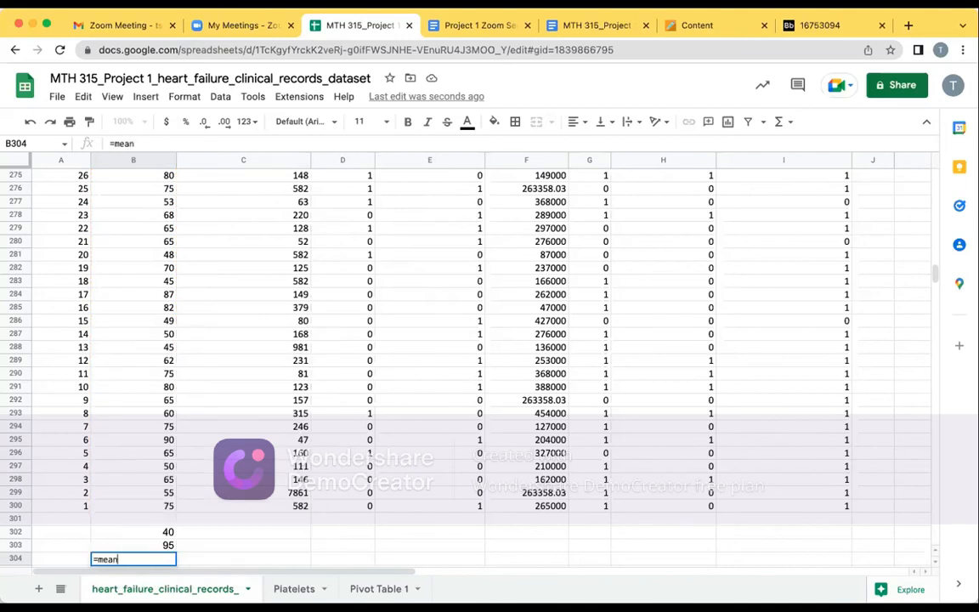
pyautogui.press('BackSpace')
pyautogui.press('BackSpace')
pyautogui.press('BackSpace')
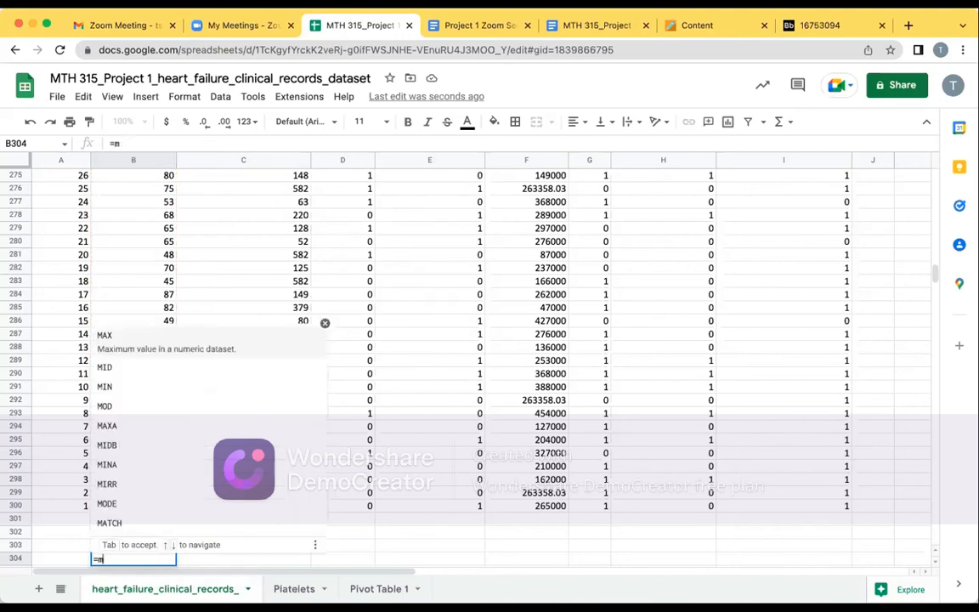
pyautogui.press('BackSpace')
pyautogui.write('a')
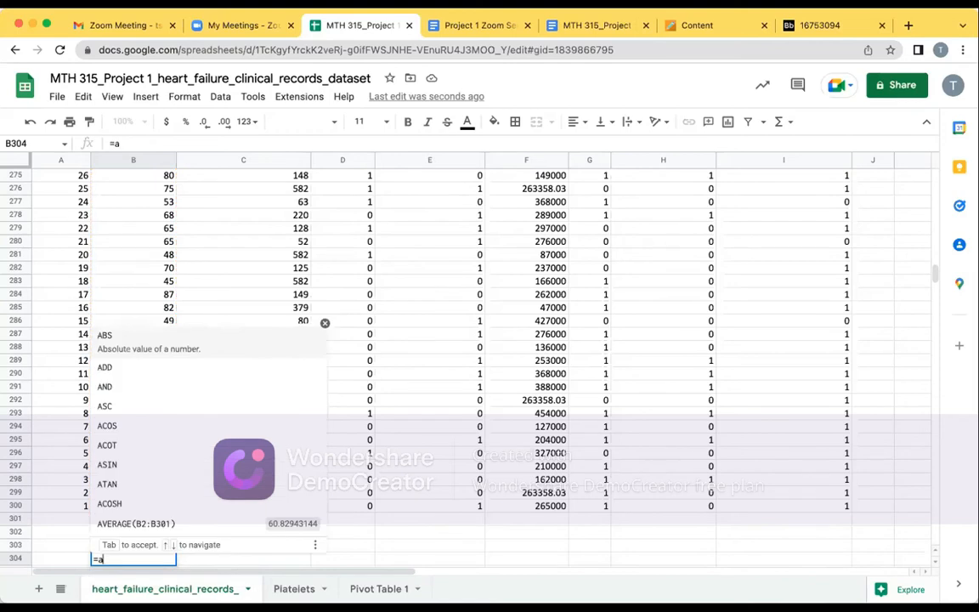
pyautogui.write('v')
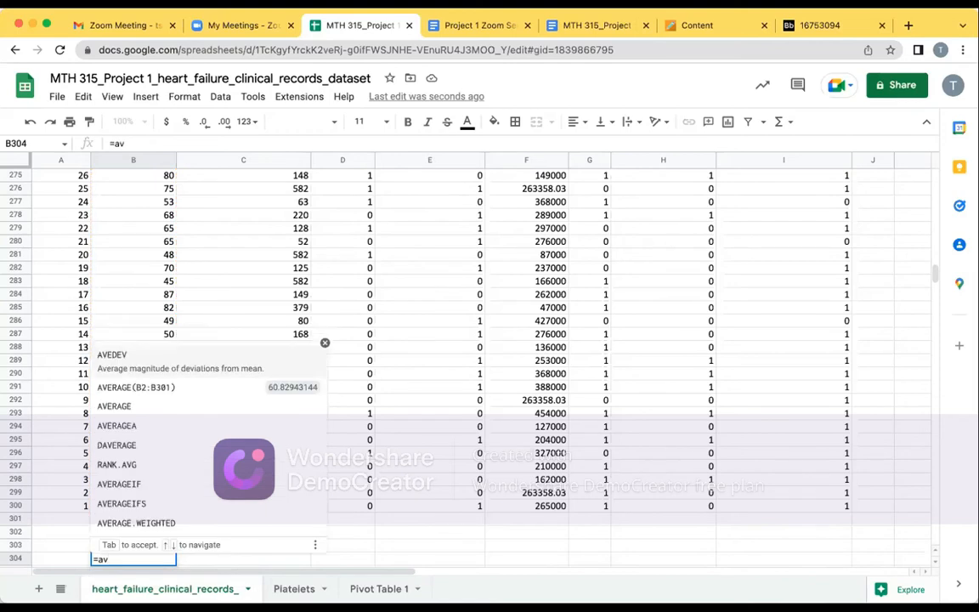
pyautogui.write('erage')
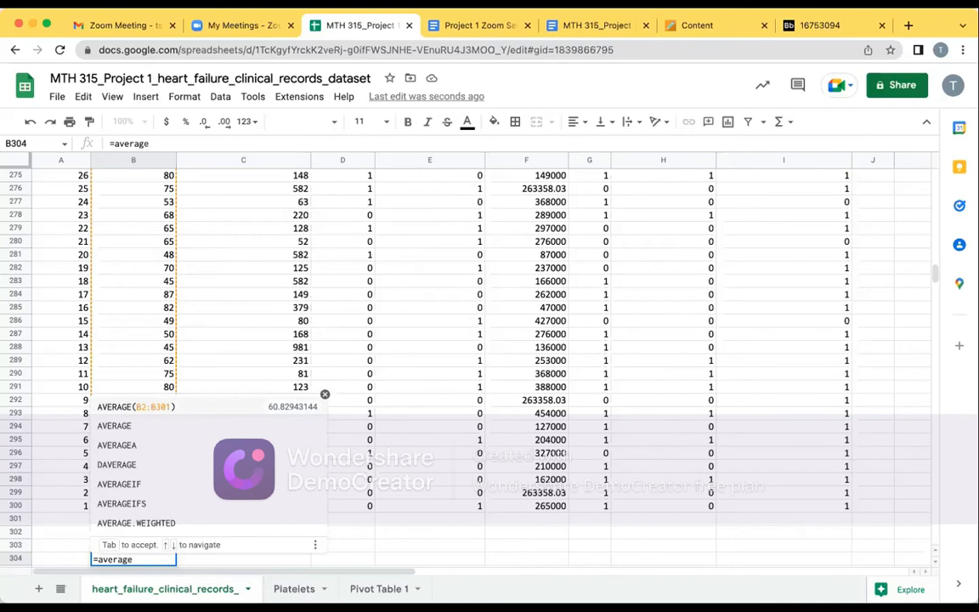
pyautogui.write('(')
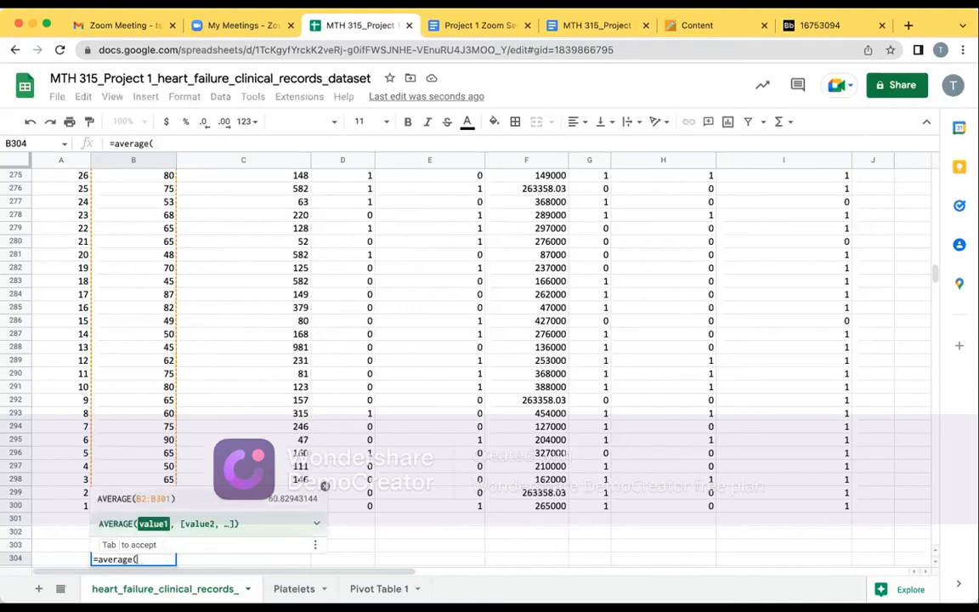
pyautogui.write('b2:')
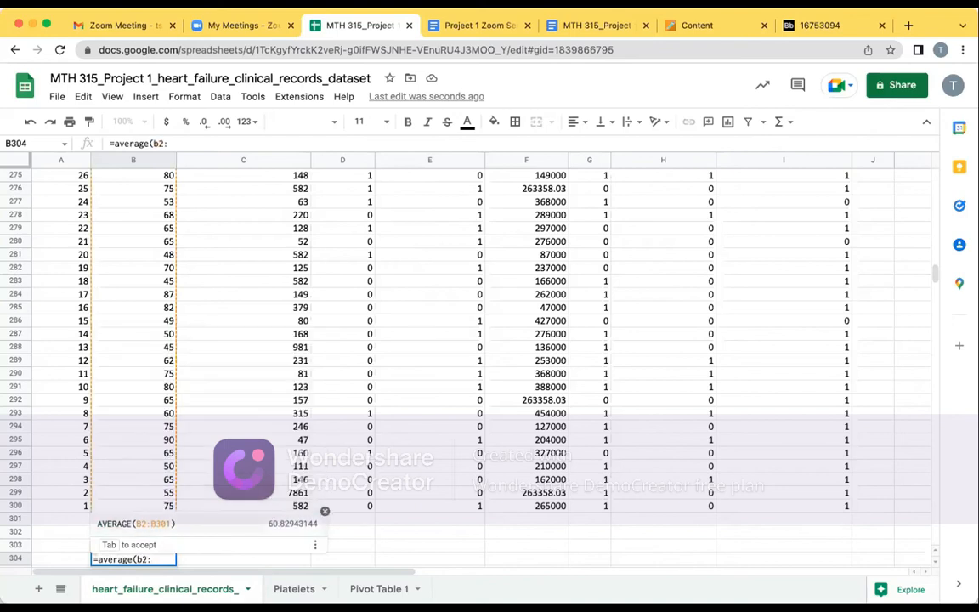
pyautogui.write('b30')
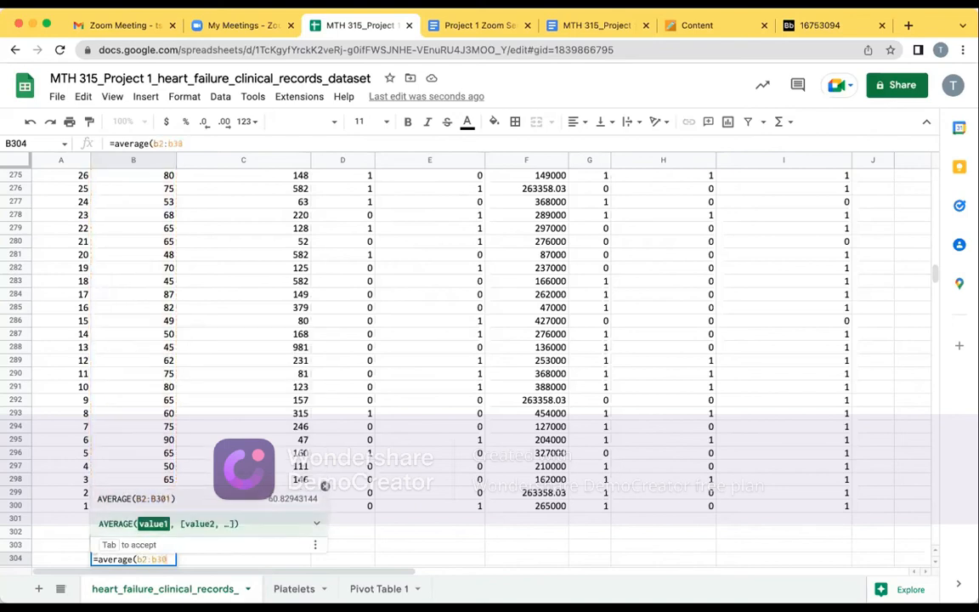
pyautogui.write('0')
pyautogui.press('Return')
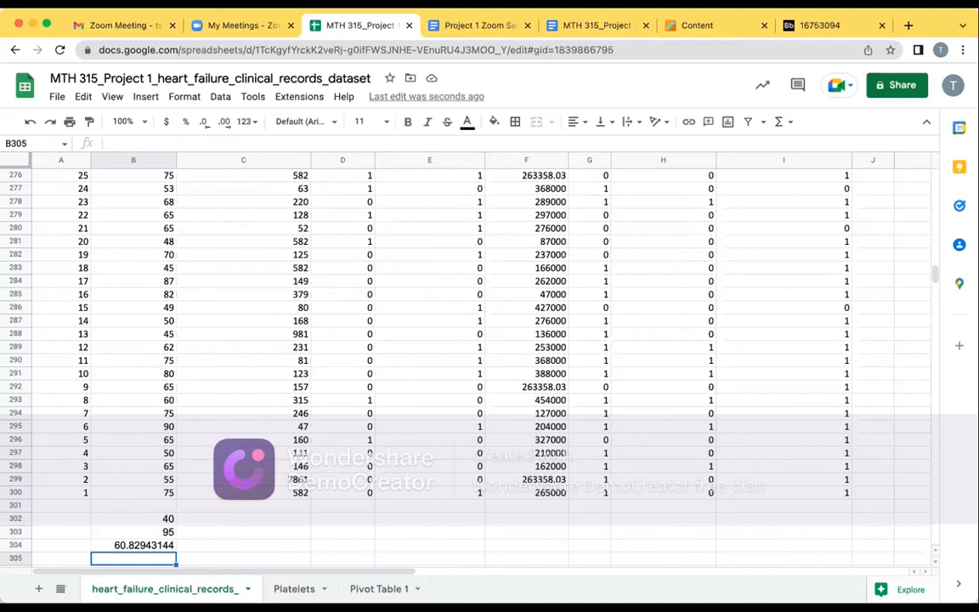
# Calculate the sample standard deviation of age in cell B305 with STDEV.S over the range B2:B300
pyautogui.write('=')
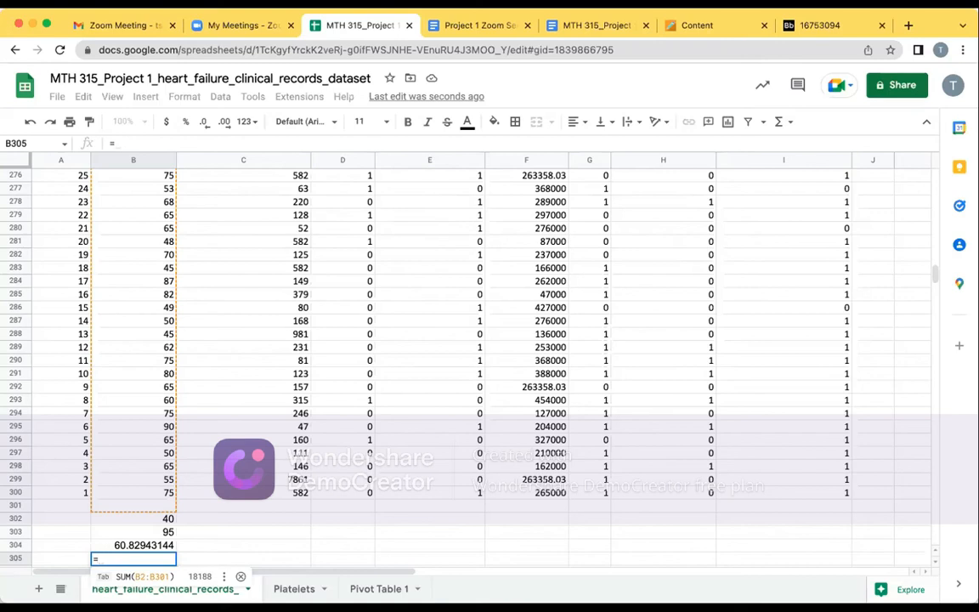
pyautogui.write('s')
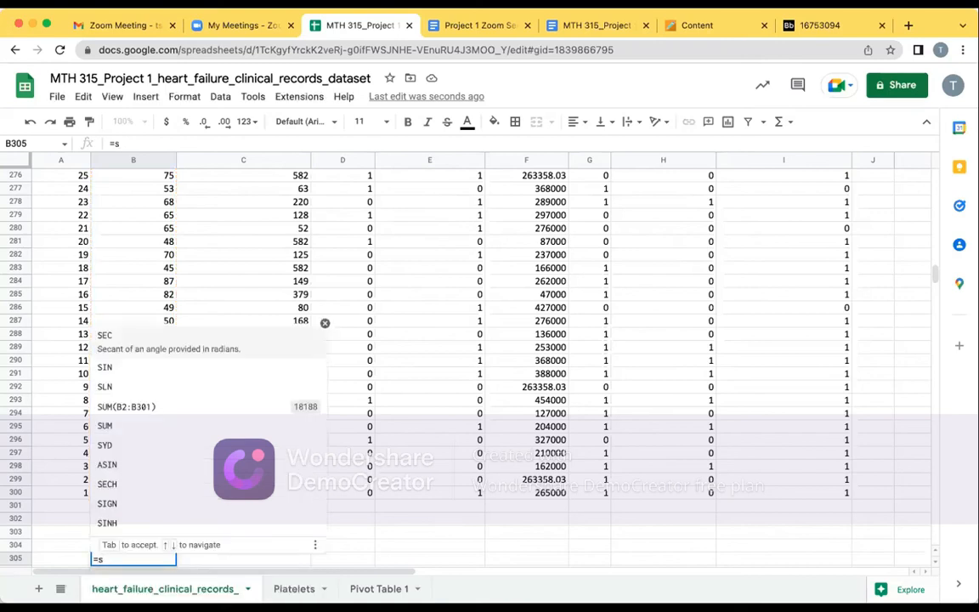
pyautogui.write('t')
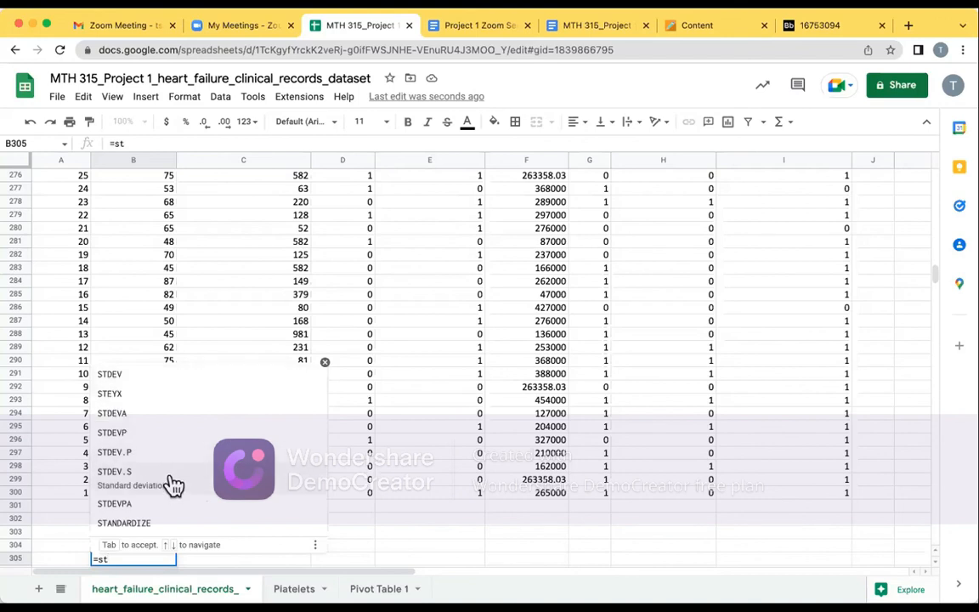
pyautogui.click(173, 481)
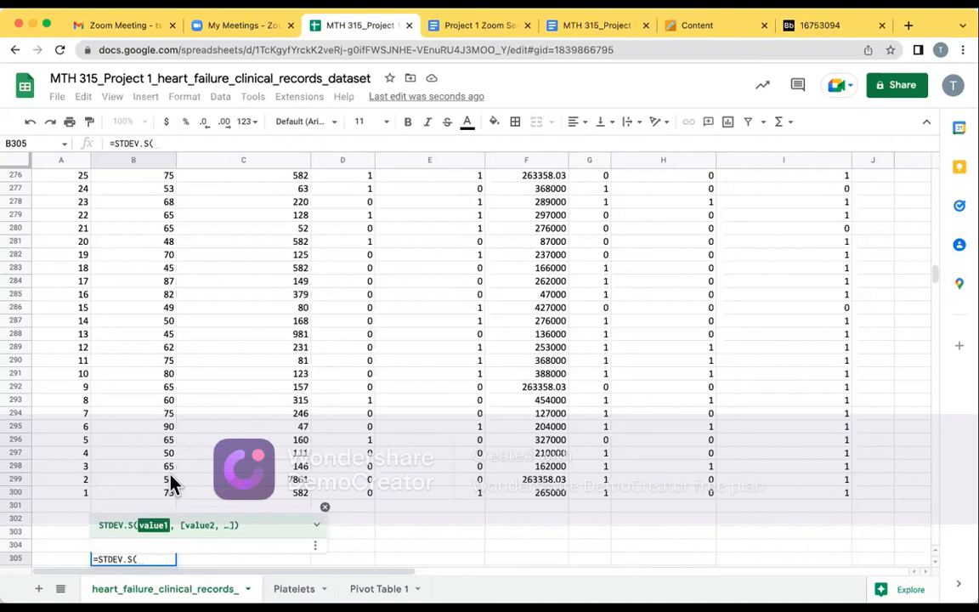
pyautogui.write('B')
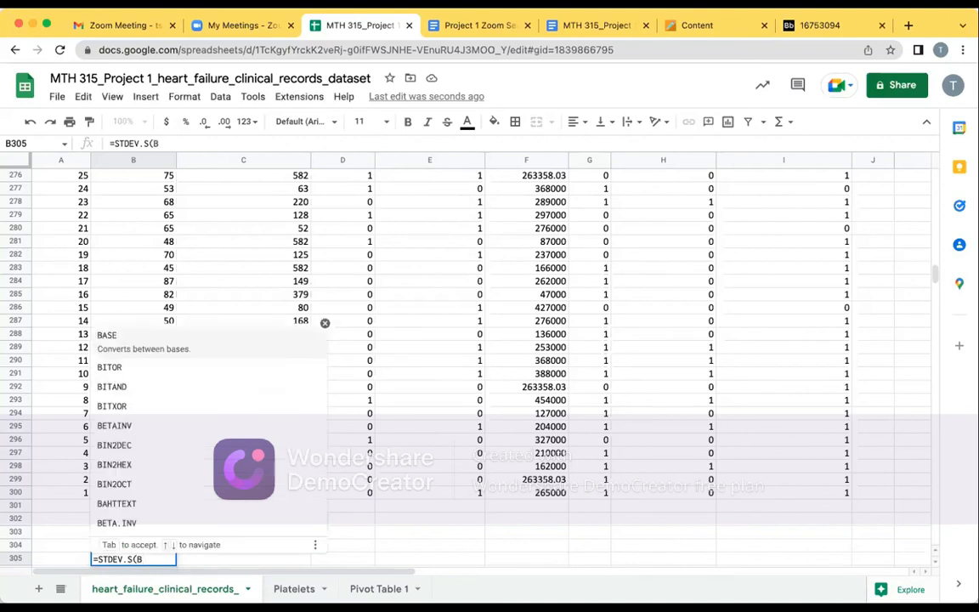
pyautogui.write('2')
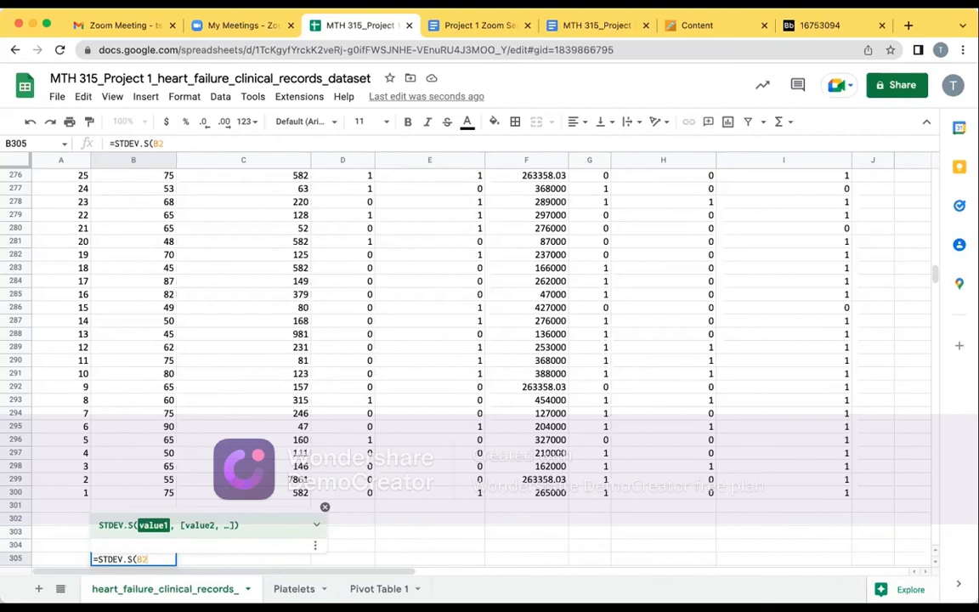
pyautogui.write(':')
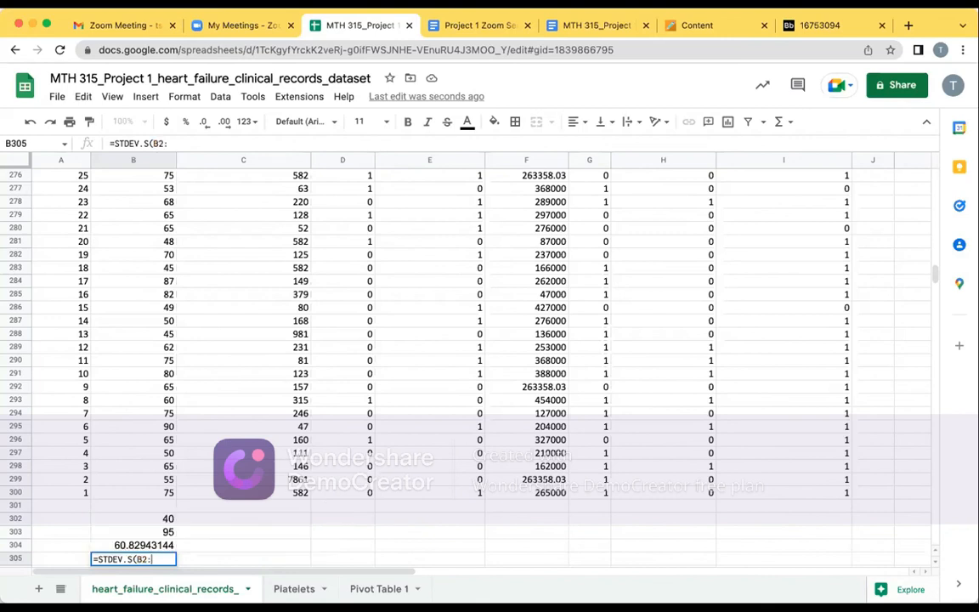
pyautogui.write('B300')
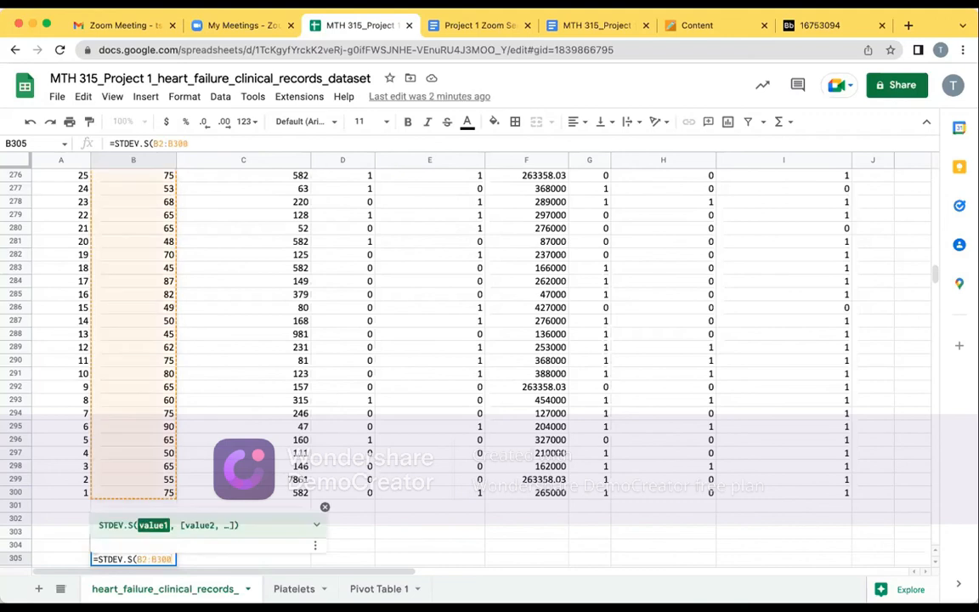
pyautogui.press('Return')
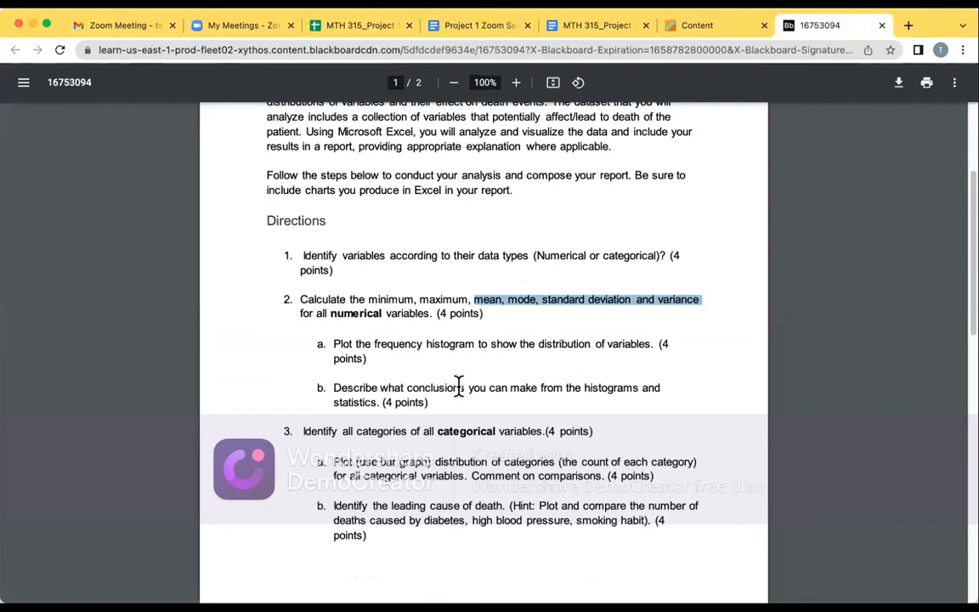
pyautogui.click(248, 24)
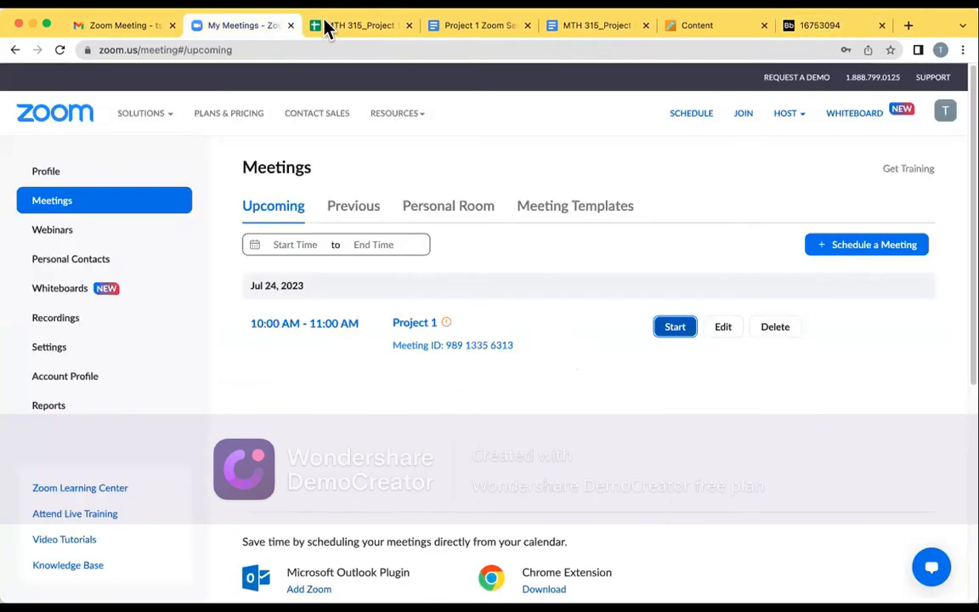